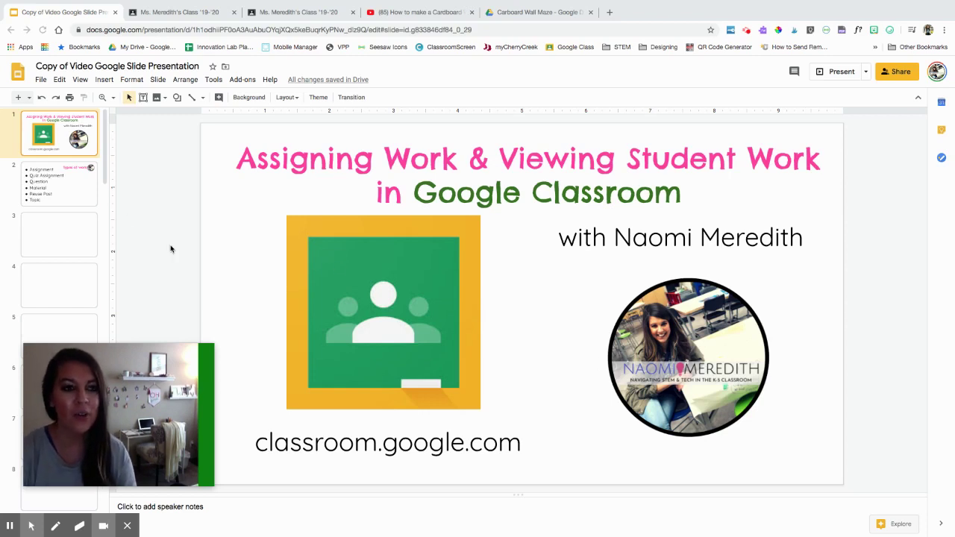
Step: Show the Types of work slide, and switch to the class's Classwork page in Google Classroom
click(53, 194)
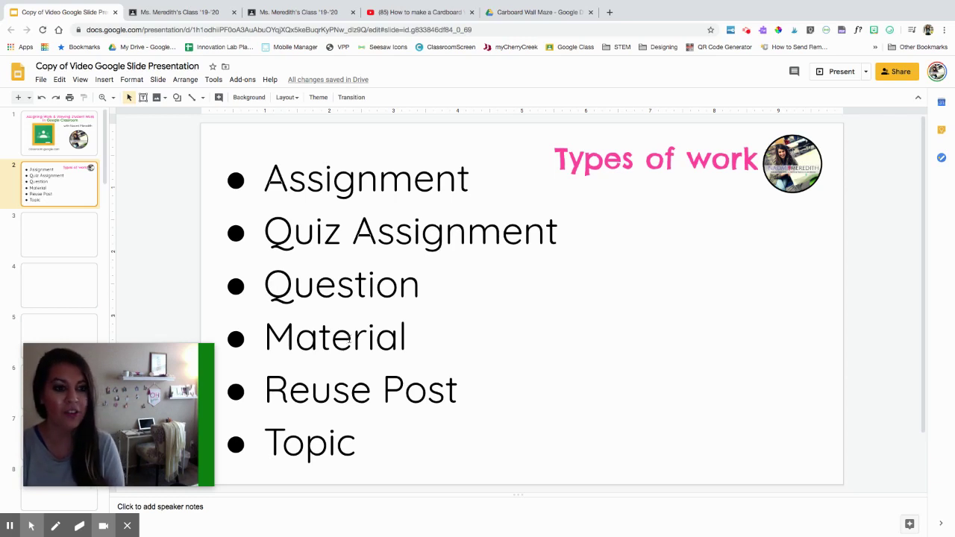
click(184, 14)
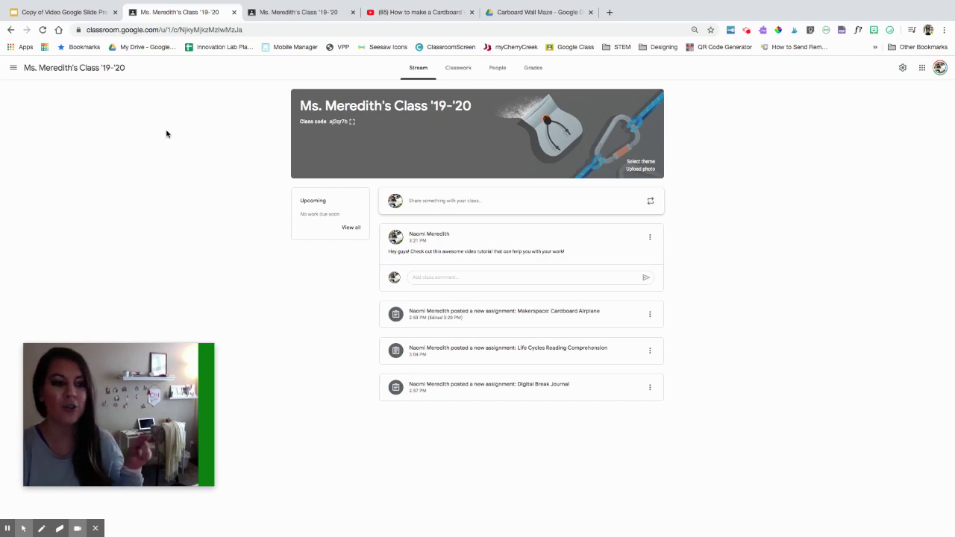
click(468, 79)
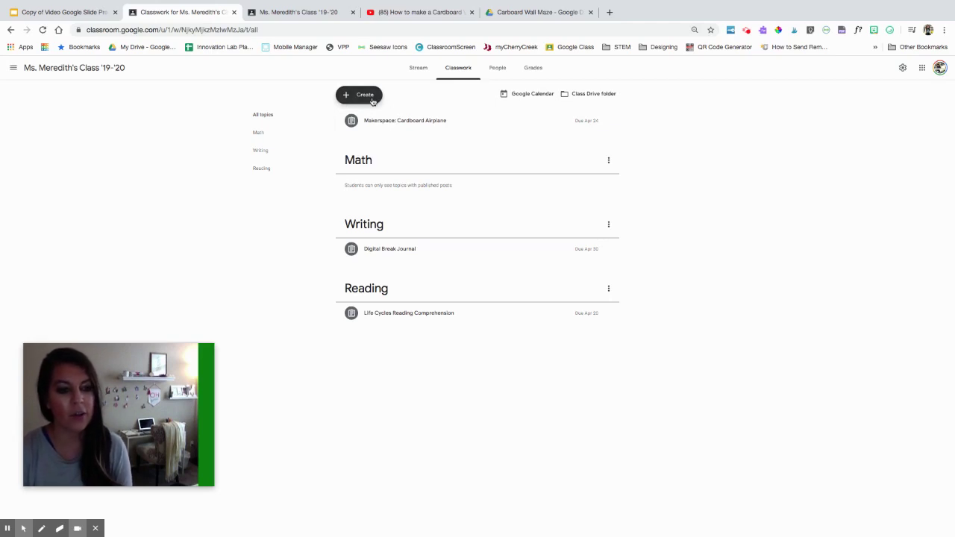
Step: Add a new classwork topic named STEM
click(366, 100)
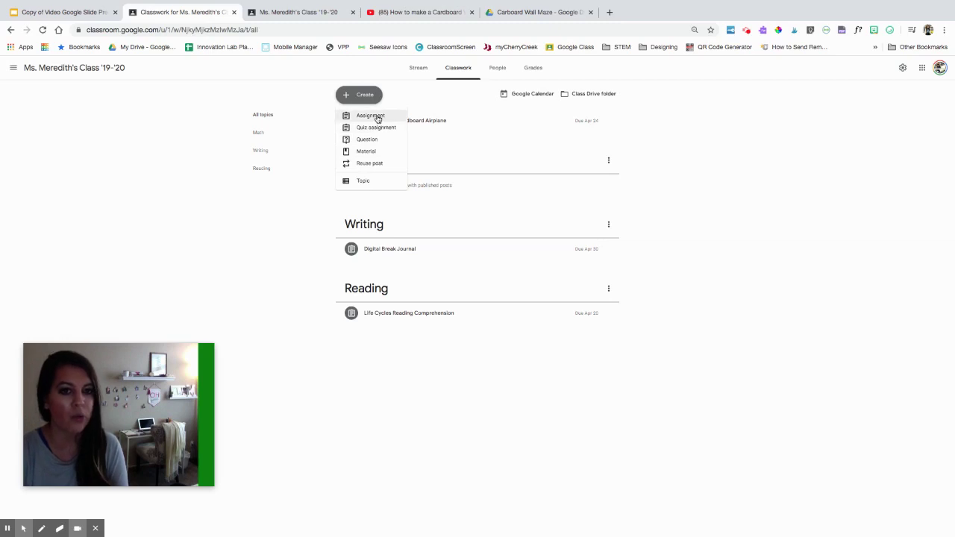
click(369, 185)
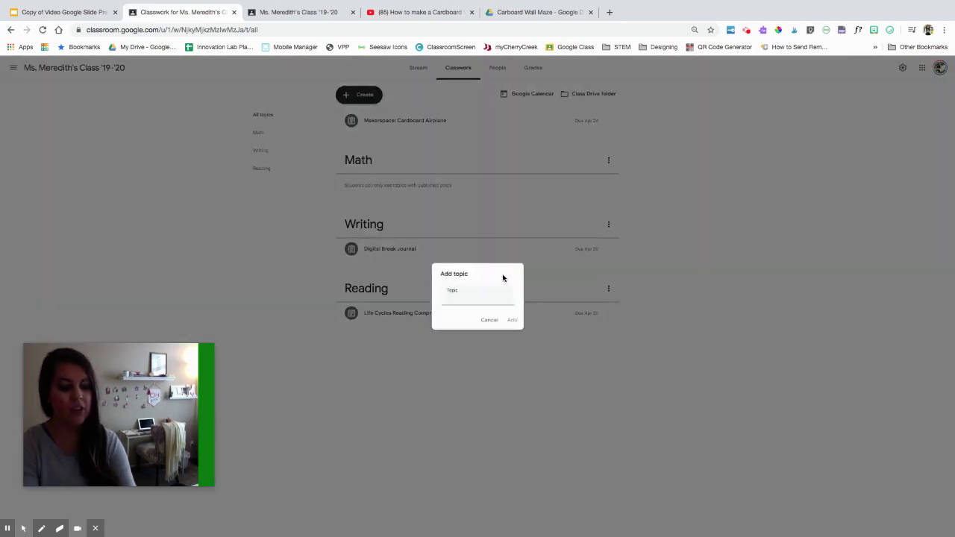
text(STEM)
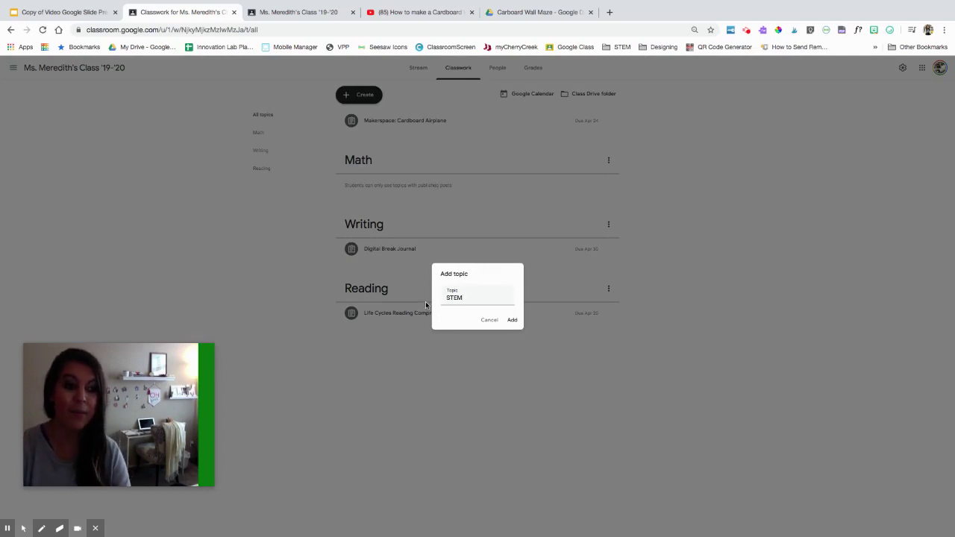
click(510, 321)
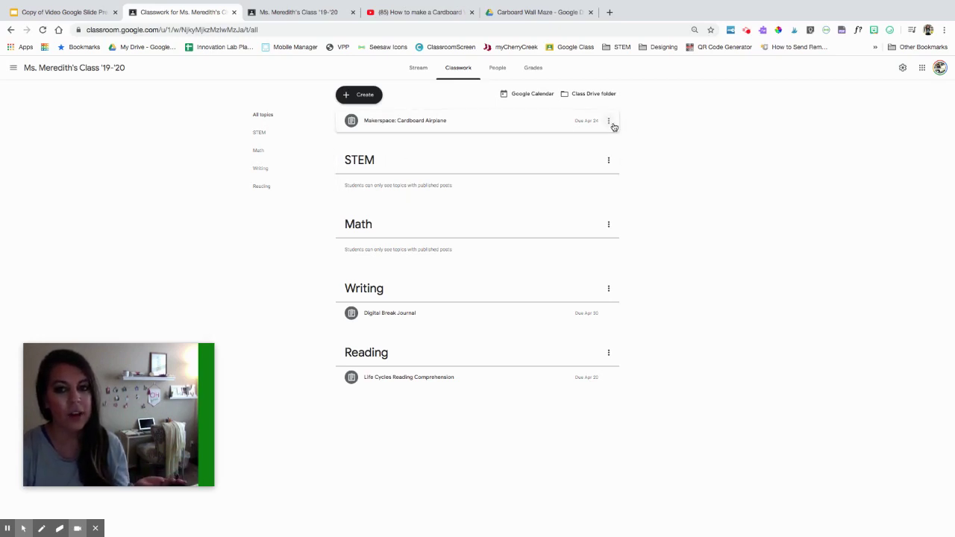
Step: Edit the Makerspace: Cardboard Airplane assignment to place it under the STEM topic and save it
click(609, 121)
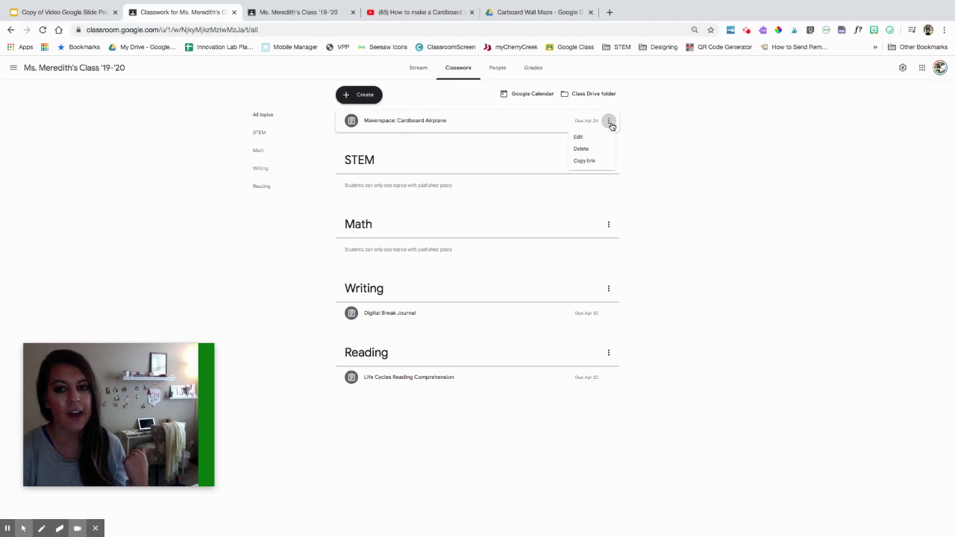
click(585, 137)
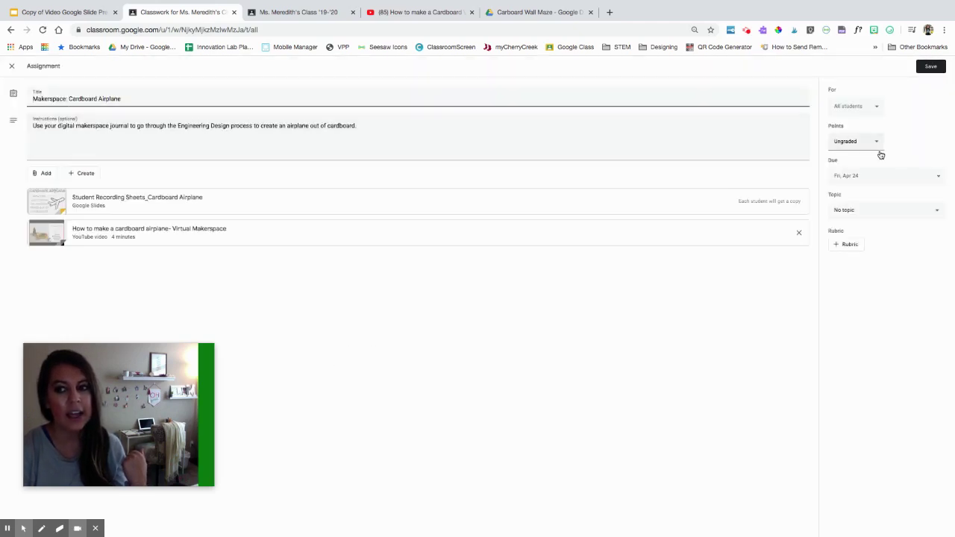
click(904, 214)
click(888, 289)
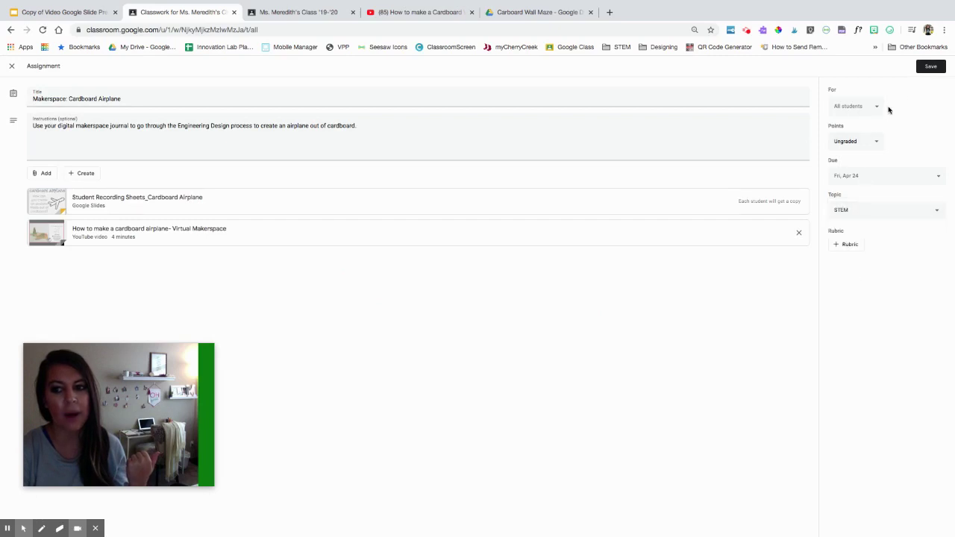
click(927, 66)
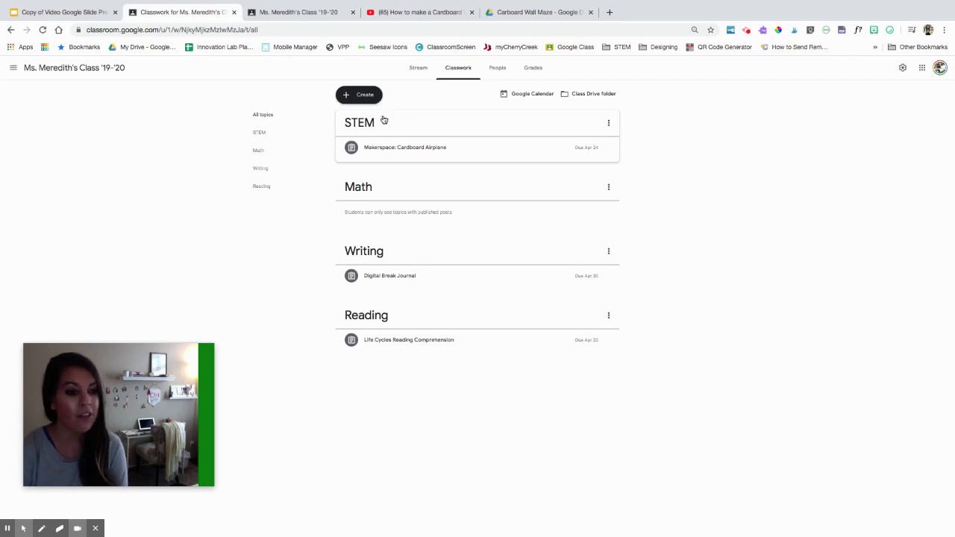
Step: Create the assignment Cardboard Wall Maze with instructions to watch the video tutorial, go through the Engineering Design Process with the digital notebook, and check out the example
click(358, 101)
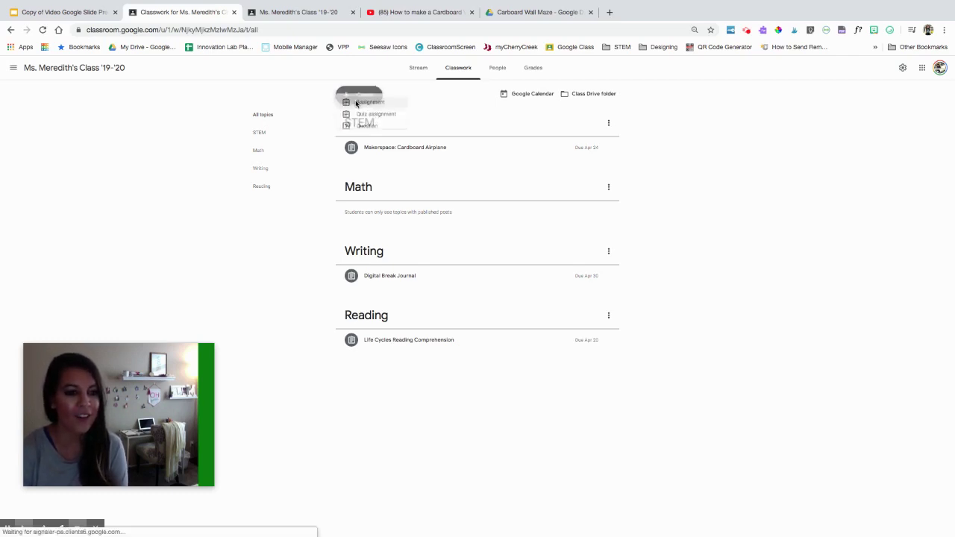
click(363, 115)
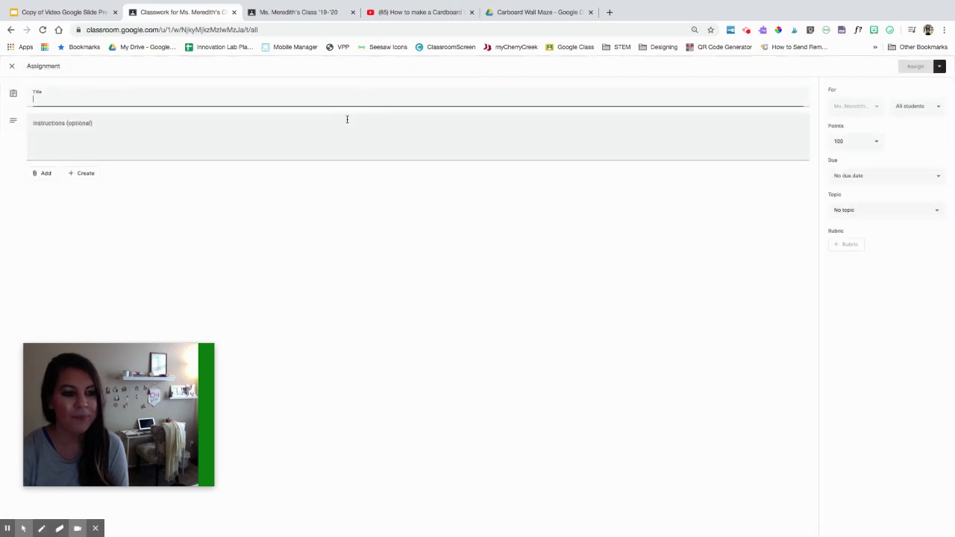
text(Ca)
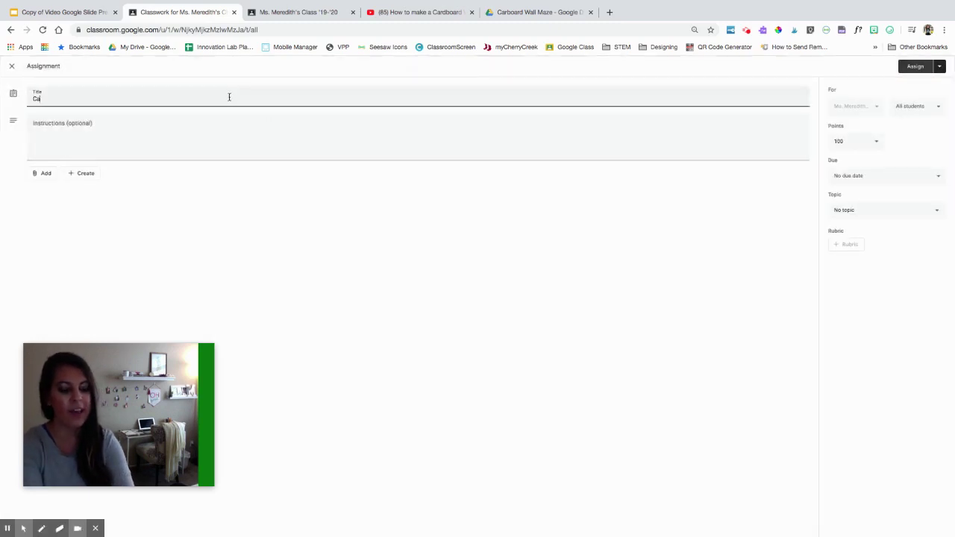
text(rd)
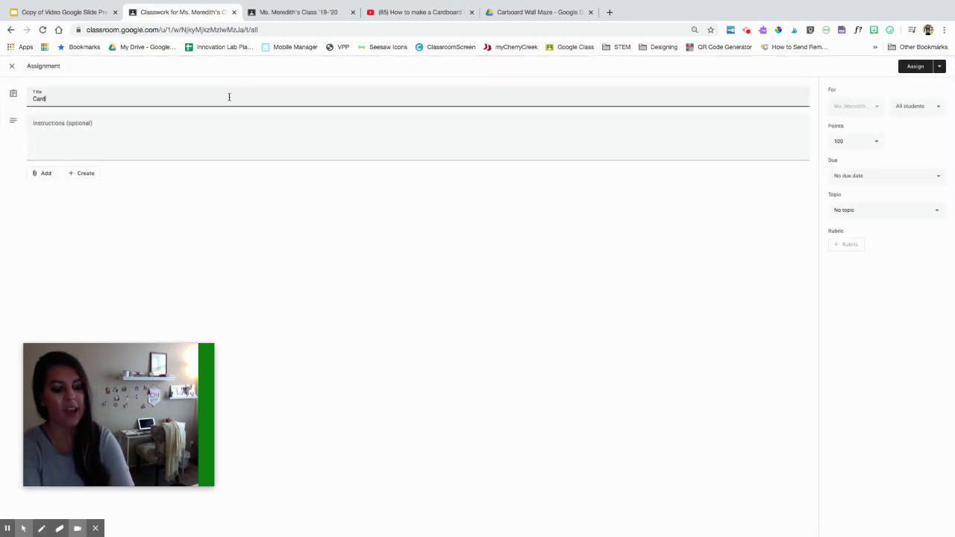
text(board Wall)
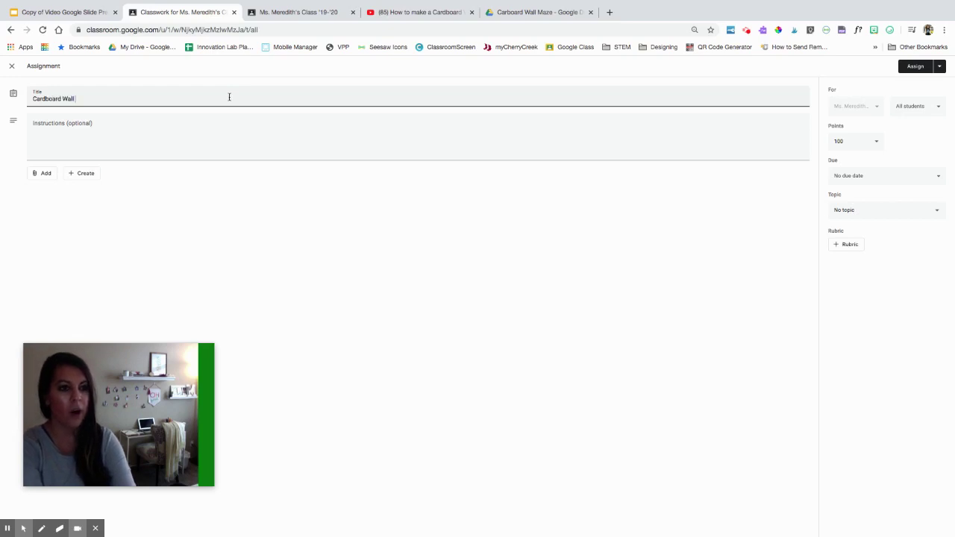
text( Ma)
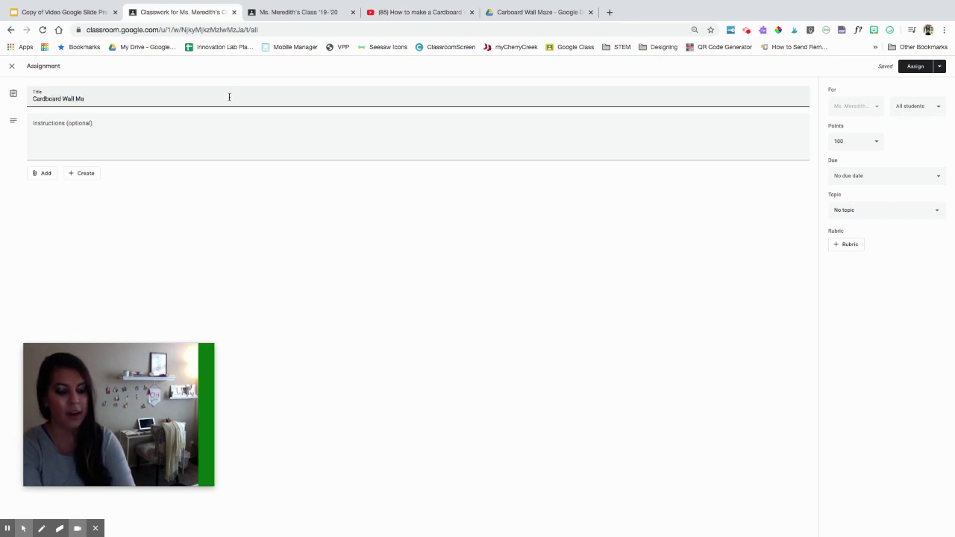
text(ze)
click(215, 118)
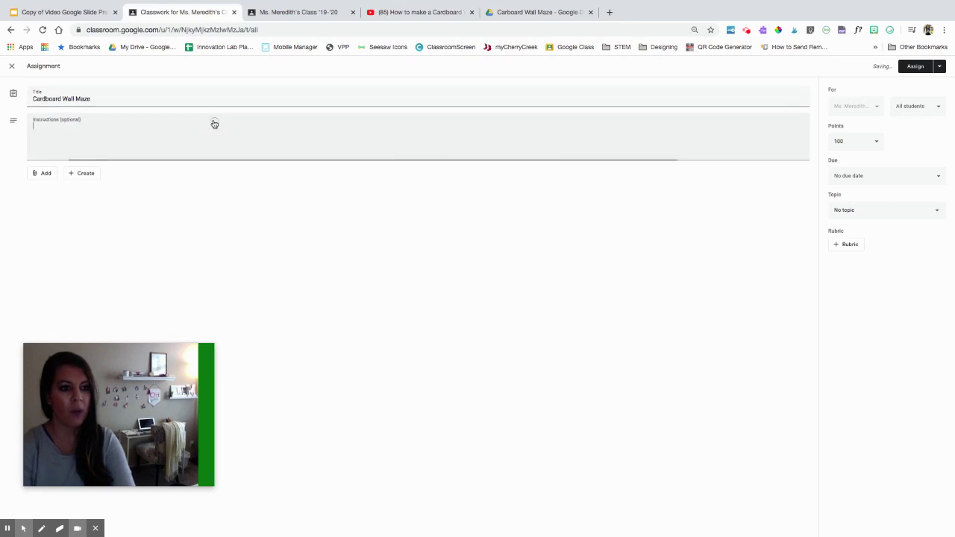
text(Make sure you... 1. Watch the video tutorial 2. Go through the Engineering Design Process with your digital notebook 3. Check out the example that I created to inspire you)
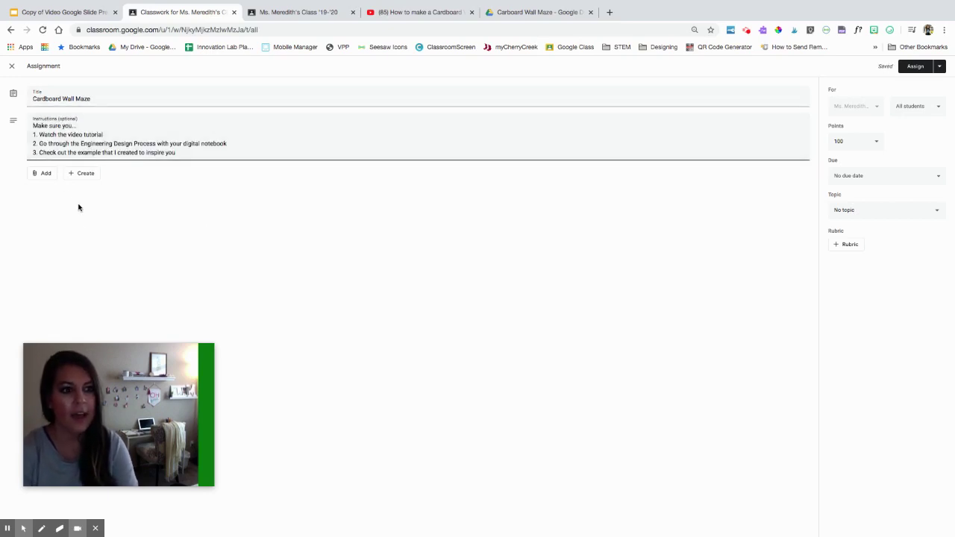
Step: Attach the Student Recording Sheets__Cardboard Wall Maze slides from Google Drive, and set them to make a copy for each student
click(52, 177)
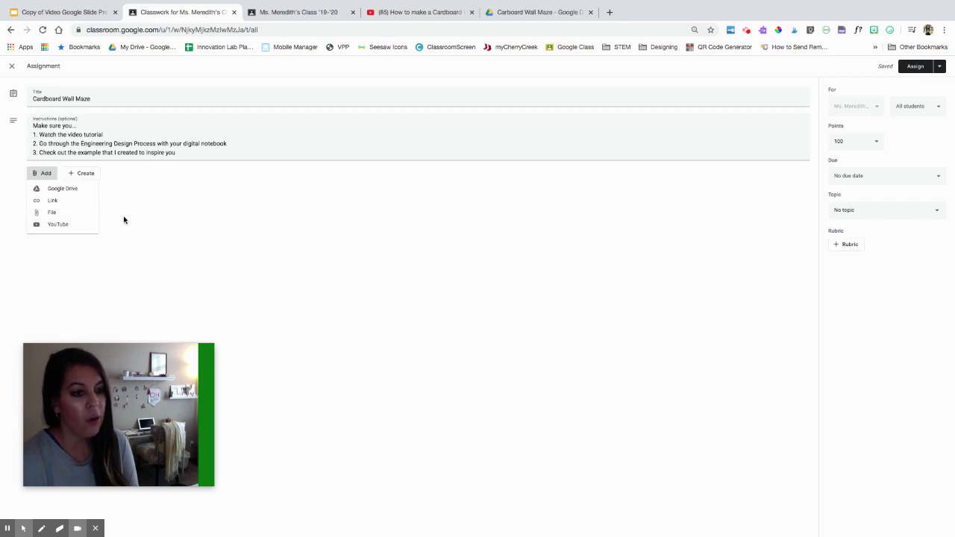
click(84, 194)
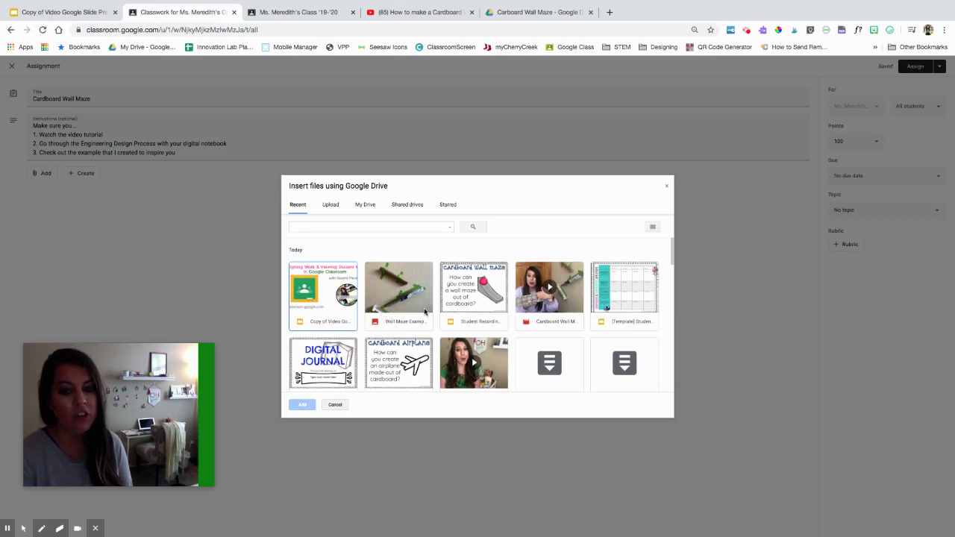
click(481, 299)
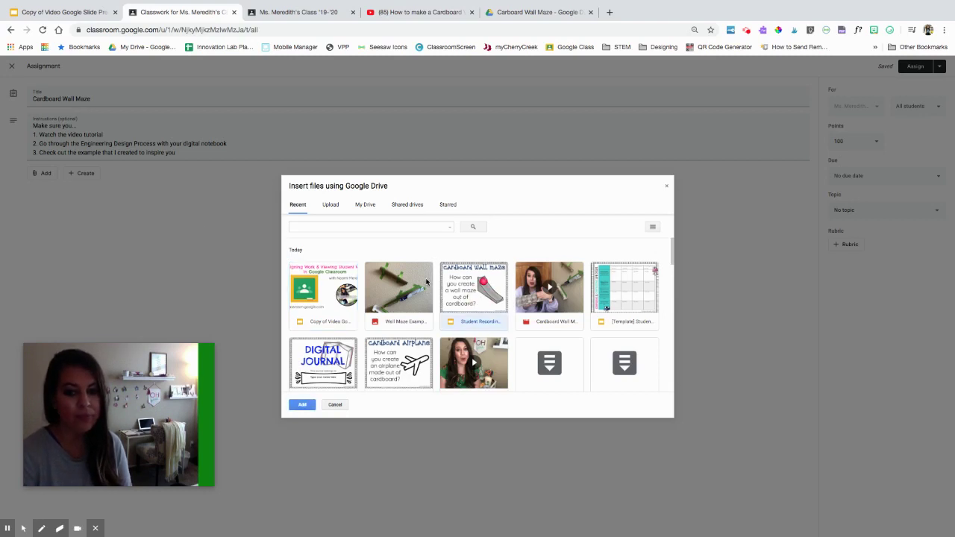
click(304, 406)
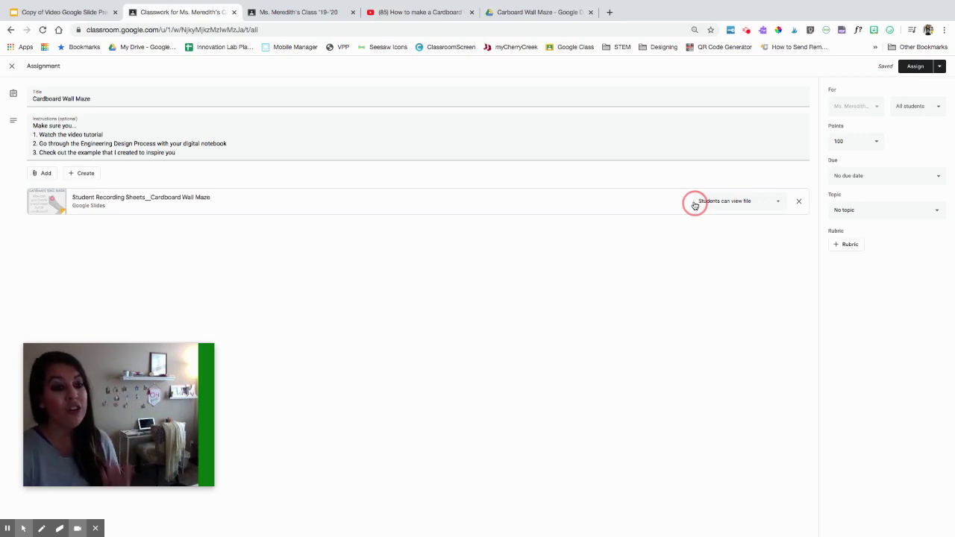
click(763, 206)
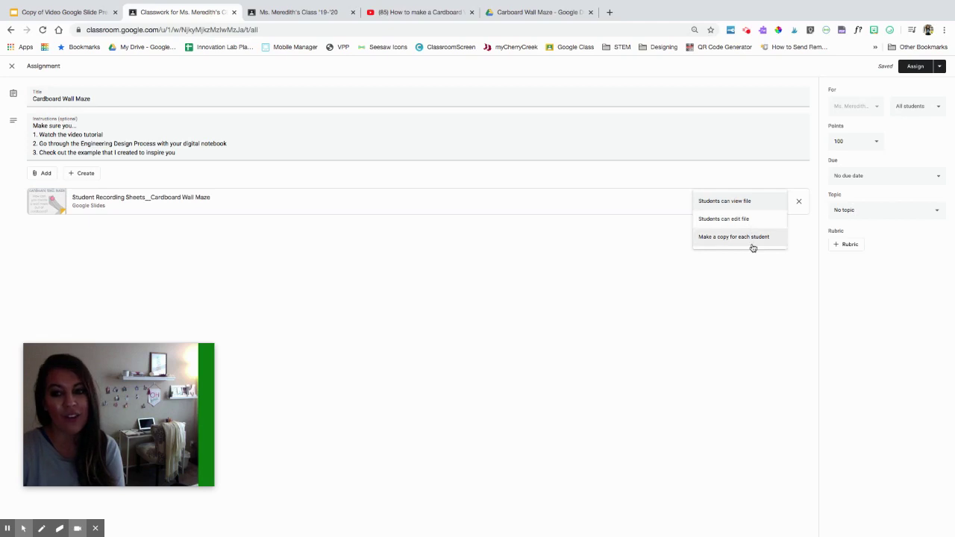
click(751, 246)
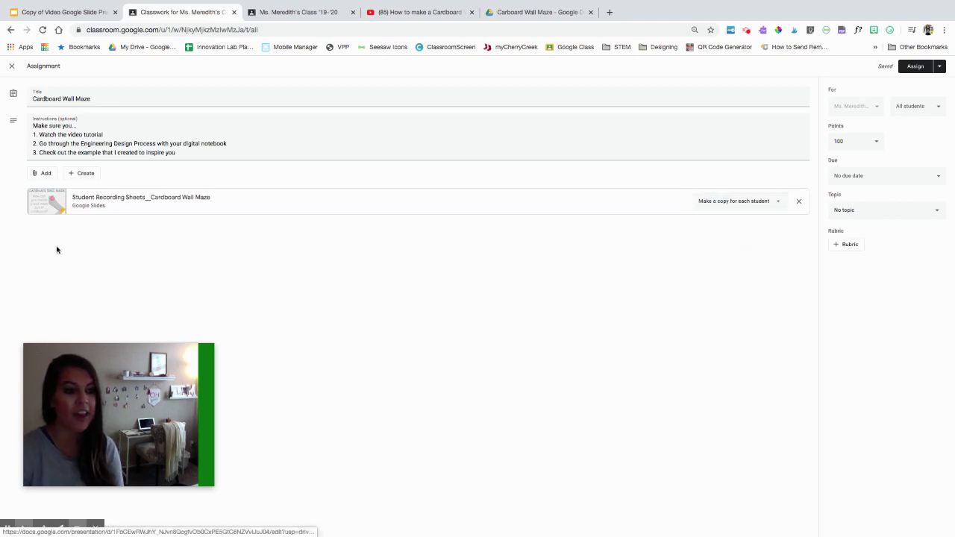
Step: Copy the address of the open YouTube video on making a cardboard wall maze and attach it to the assignment as a link
click(37, 179)
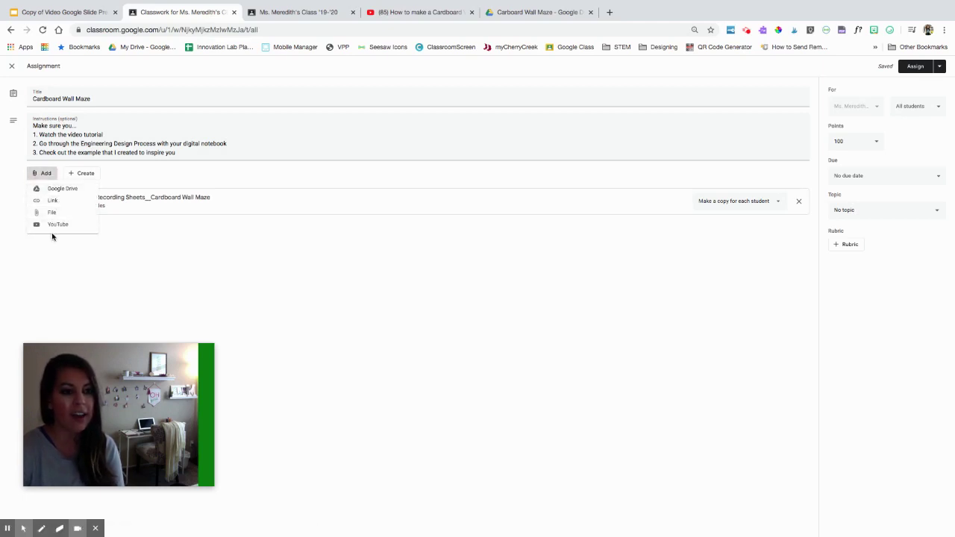
click(407, 12)
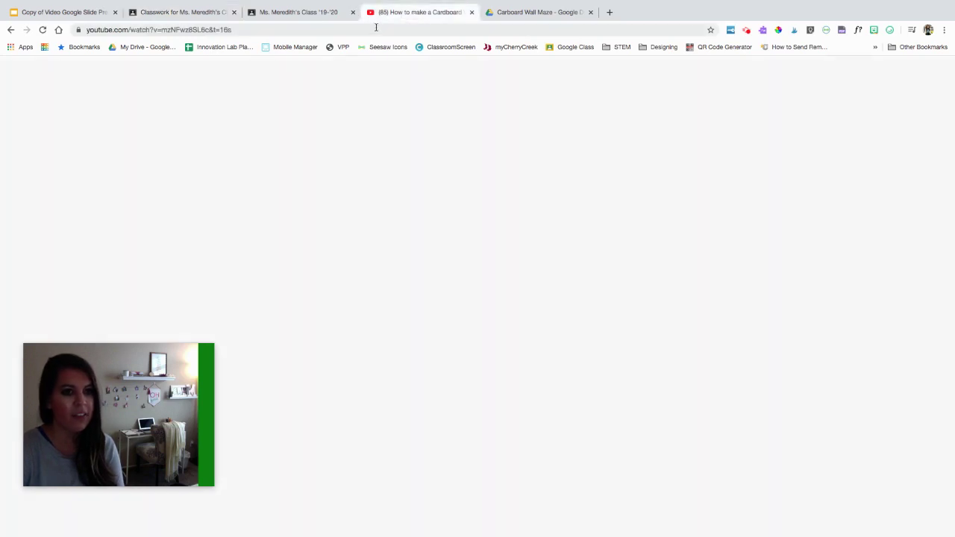
click(371, 30)
key(ctrl+c)
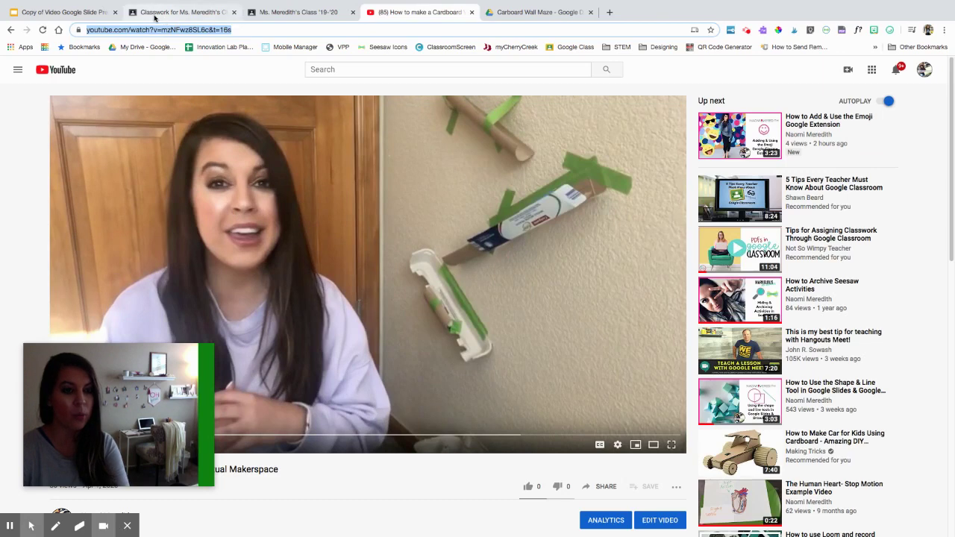
click(141, 15)
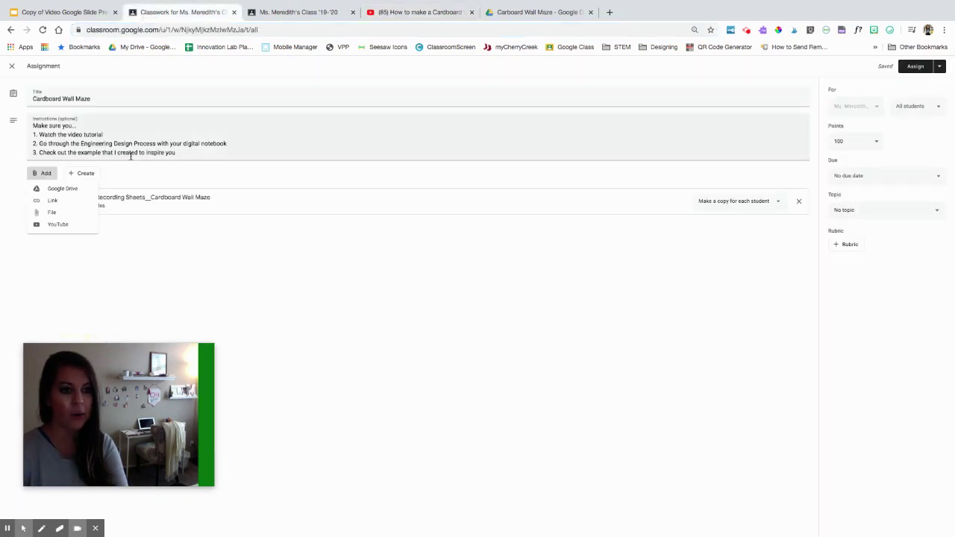
click(66, 203)
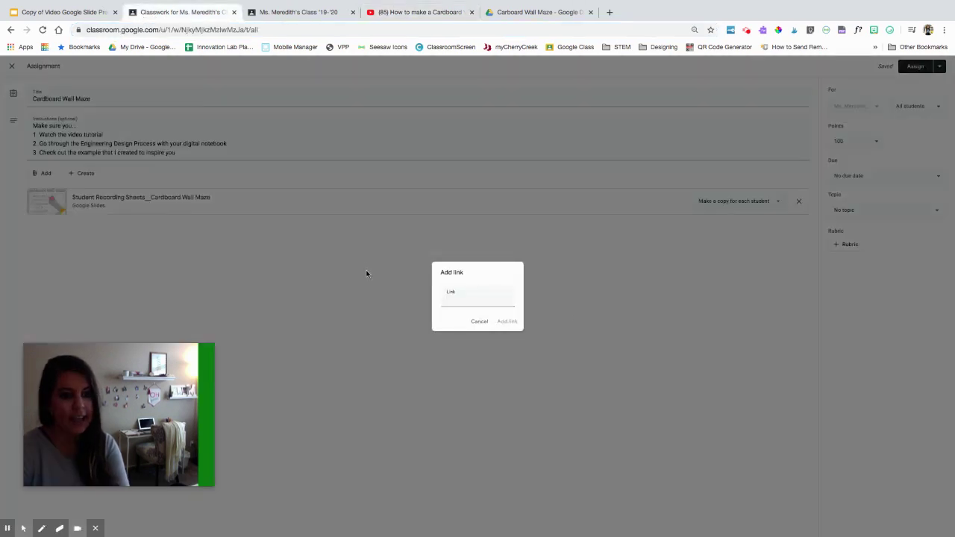
key(ctrl+v)
click(514, 324)
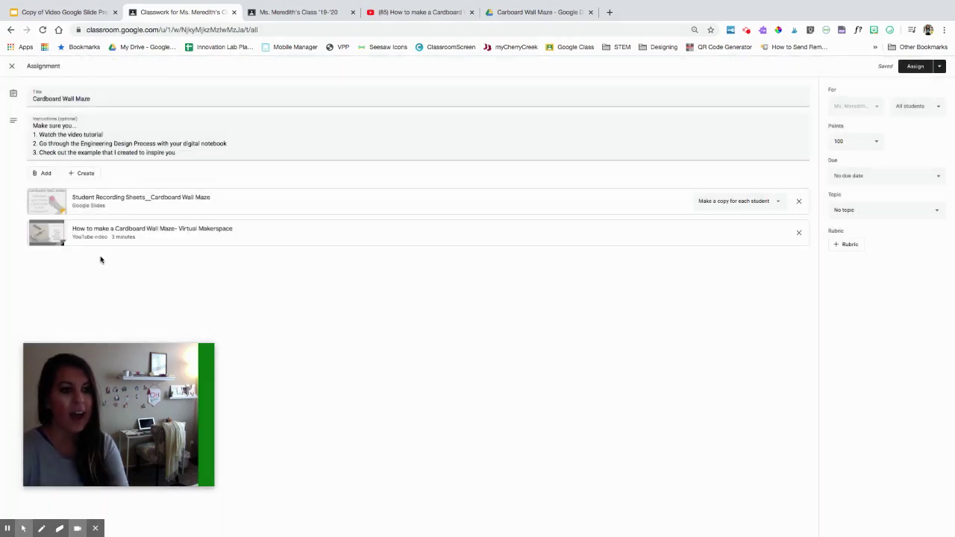
Step: Attach the image Wall Maze Example.JPG from Google Drive, keeping its permission at Students can view file
click(46, 174)
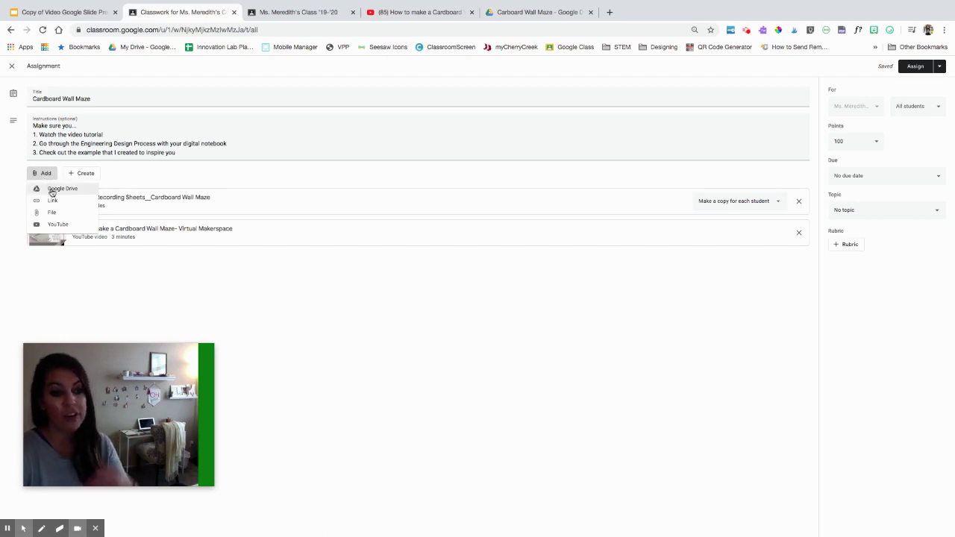
click(52, 191)
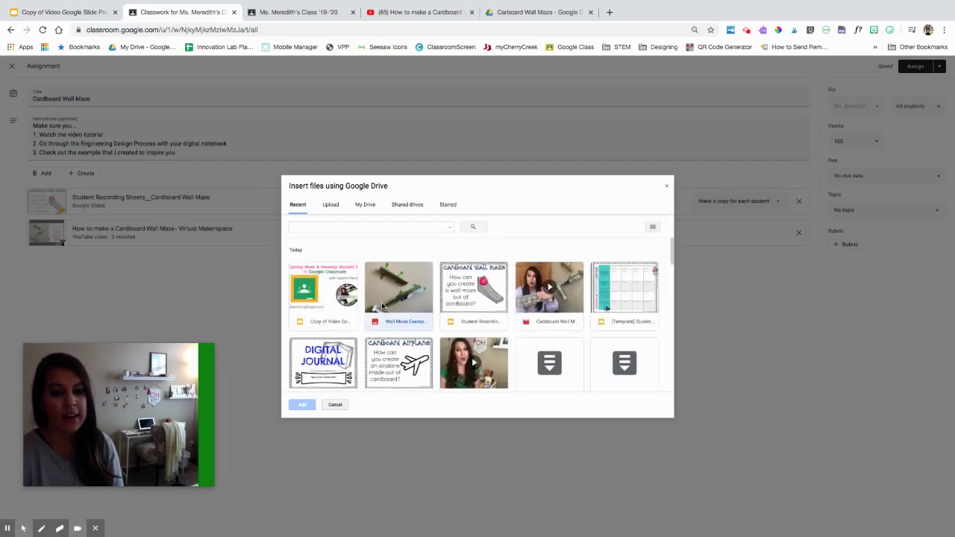
click(382, 306)
click(305, 407)
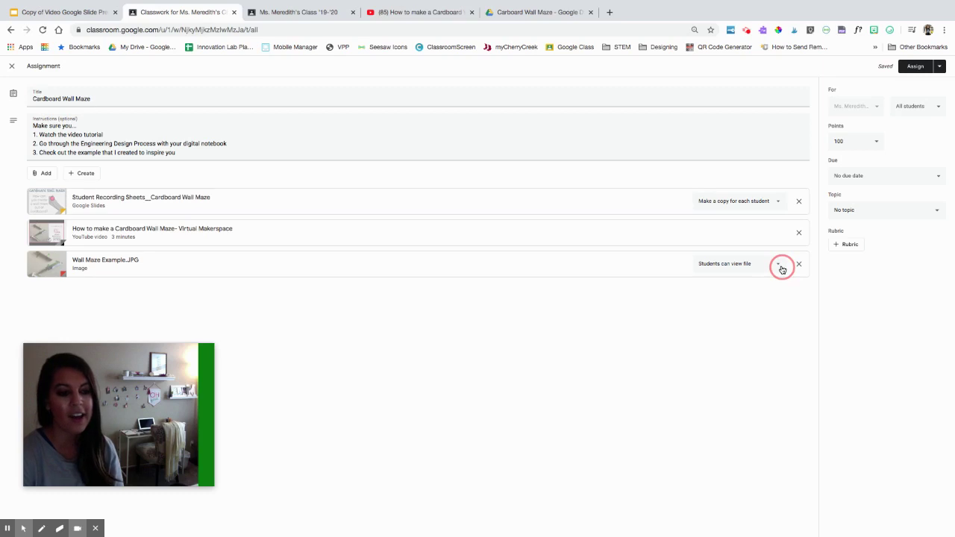
click(781, 270)
click(777, 268)
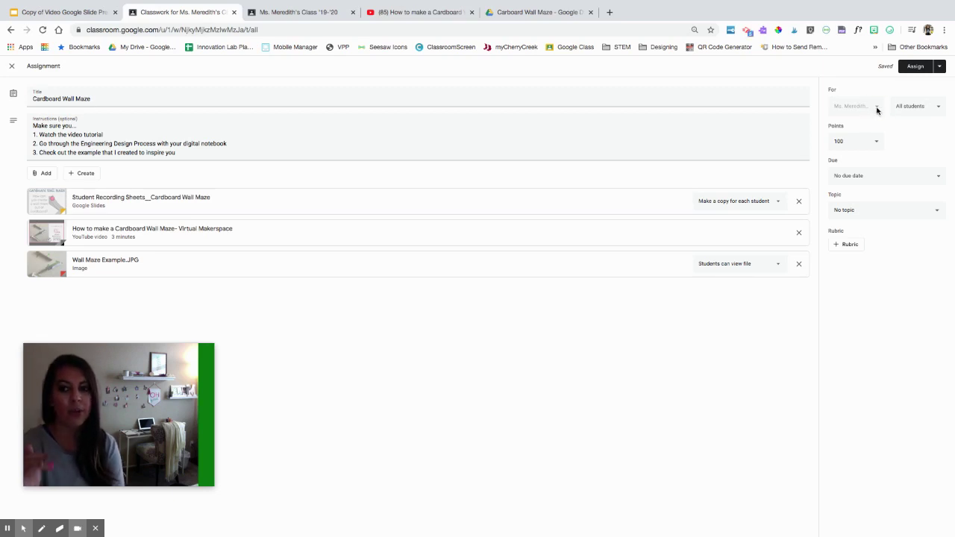
click(936, 108)
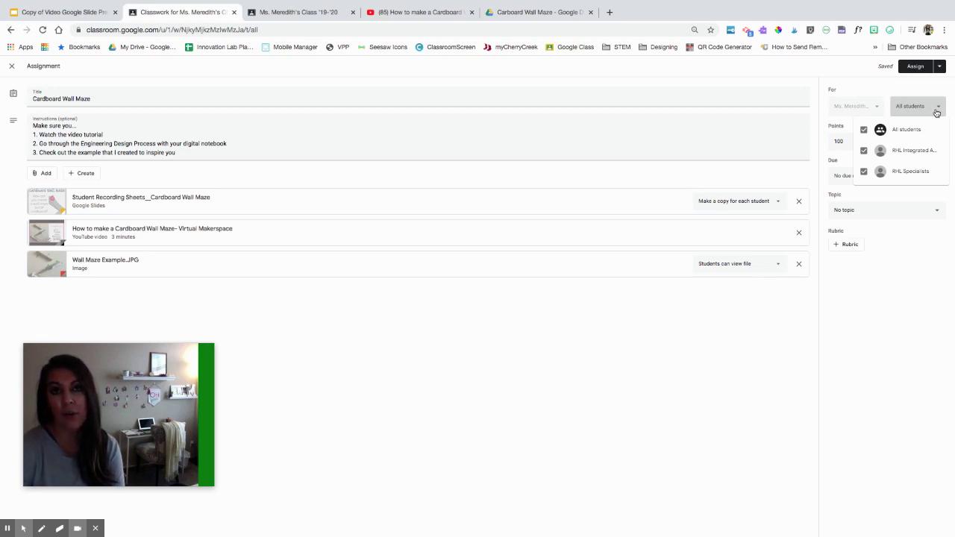
click(865, 151)
click(867, 133)
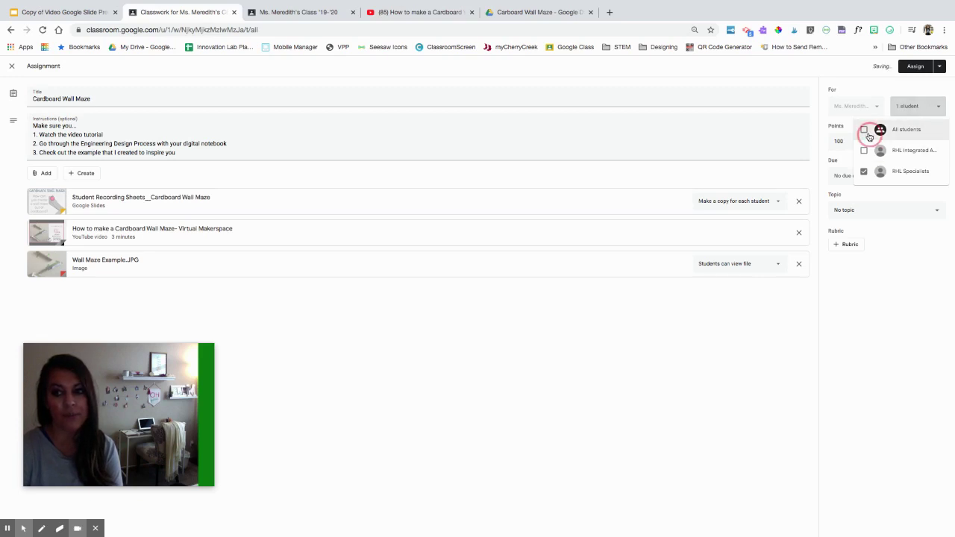
click(928, 110)
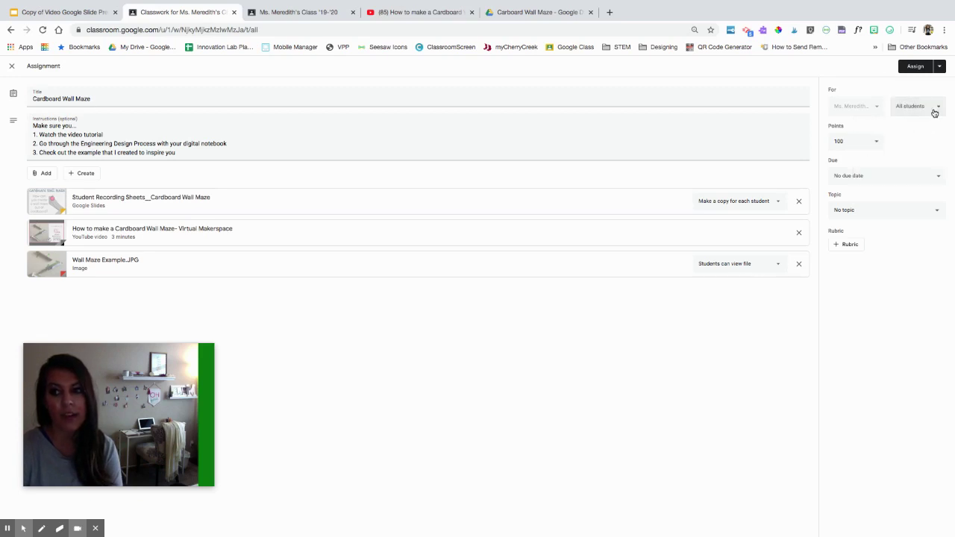
Step: Set the Cardboard Wall Maze assignment's points to Ungraded
click(877, 143)
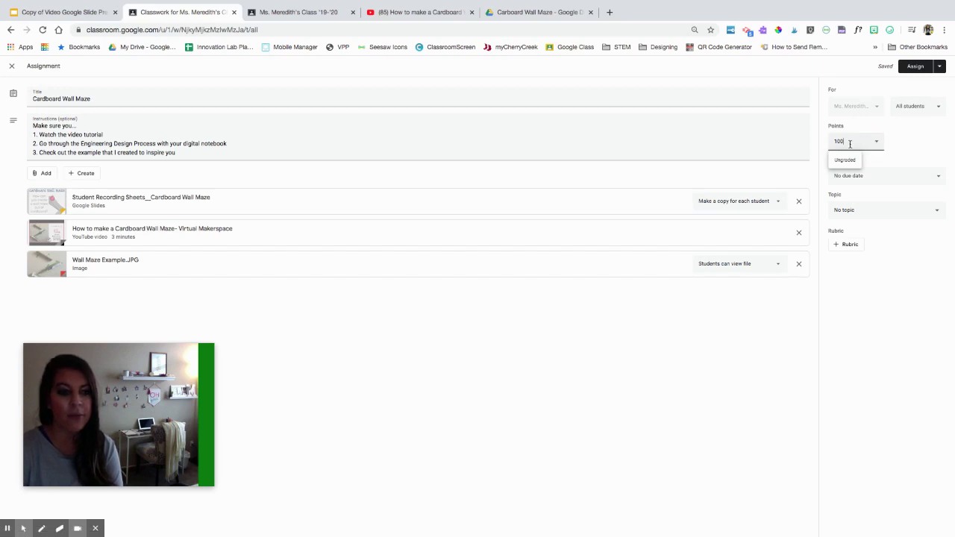
key(BackSpace)
key(BackSpace)
key(BackSpace)
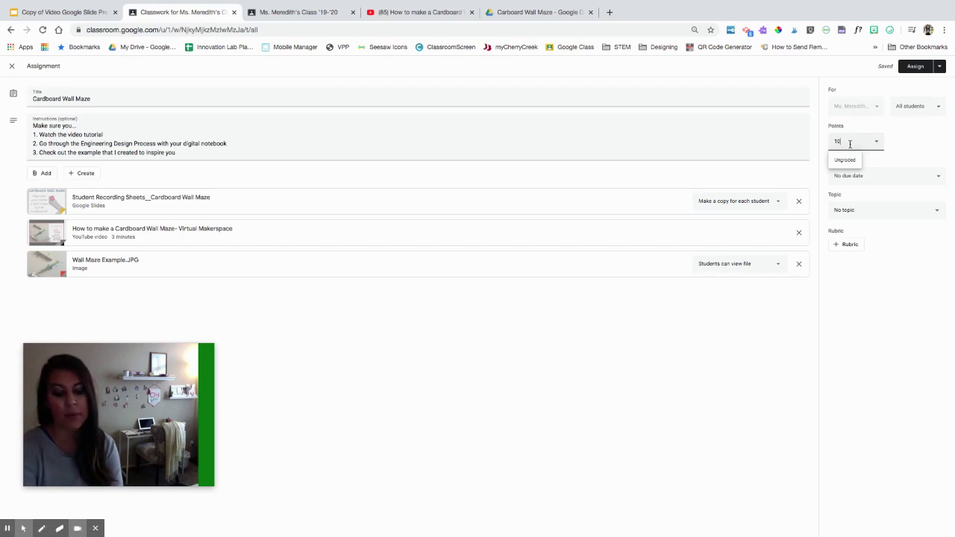
text(10)
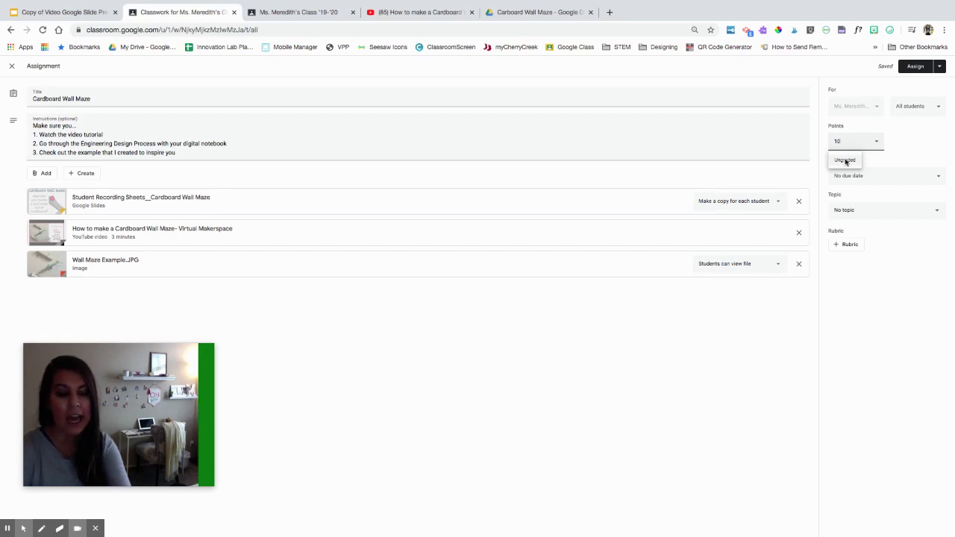
click(846, 161)
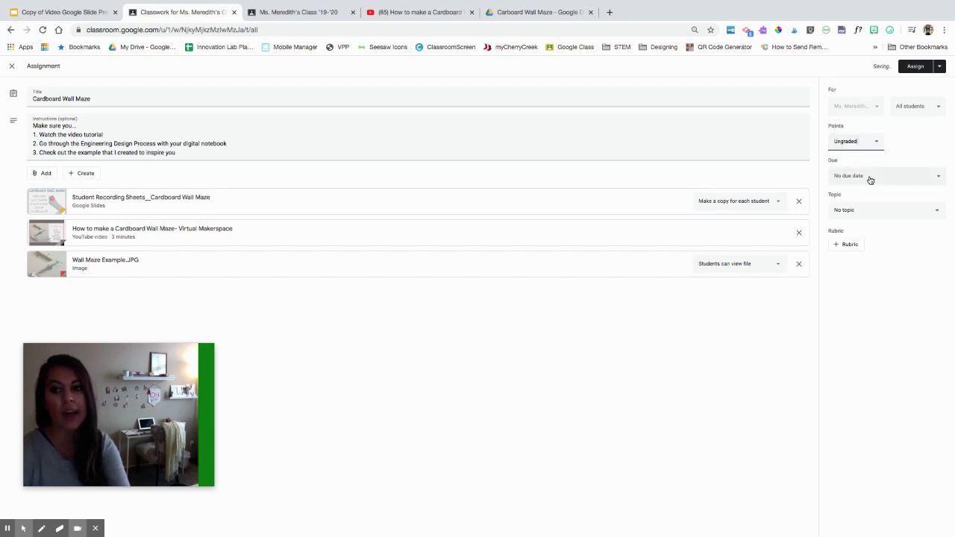
Step: Set the assignment's due date to Apr 24, 2020 without a time, and assign it to the STEM topic
click(871, 179)
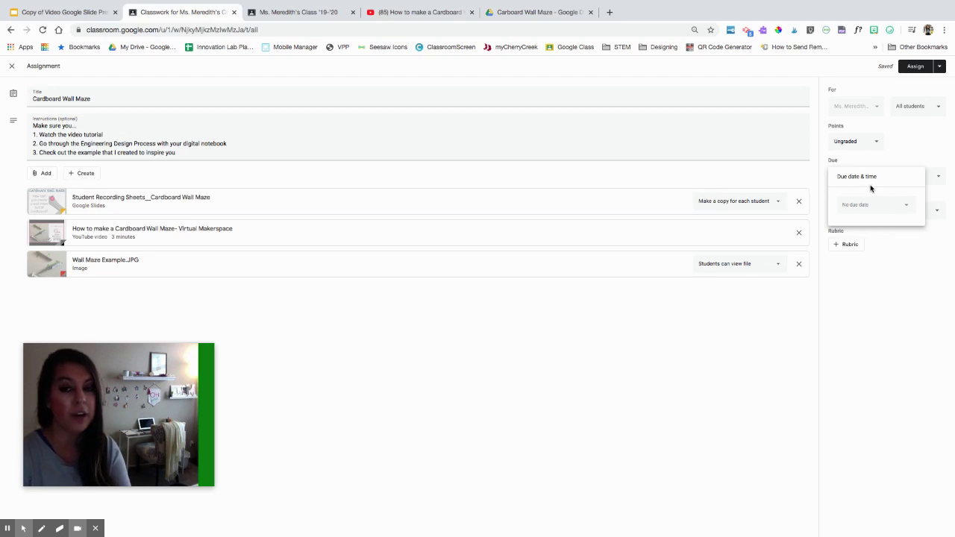
click(911, 210)
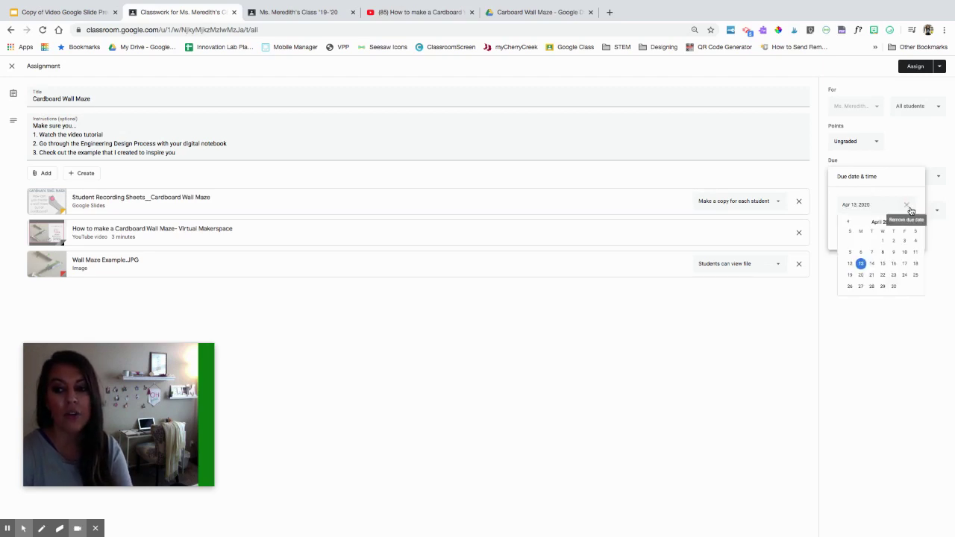
click(904, 275)
click(926, 157)
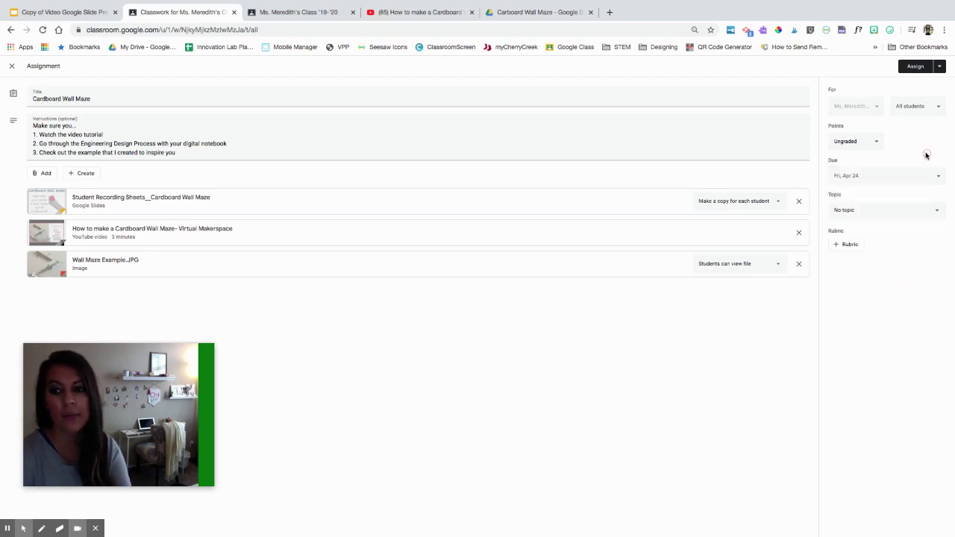
click(937, 179)
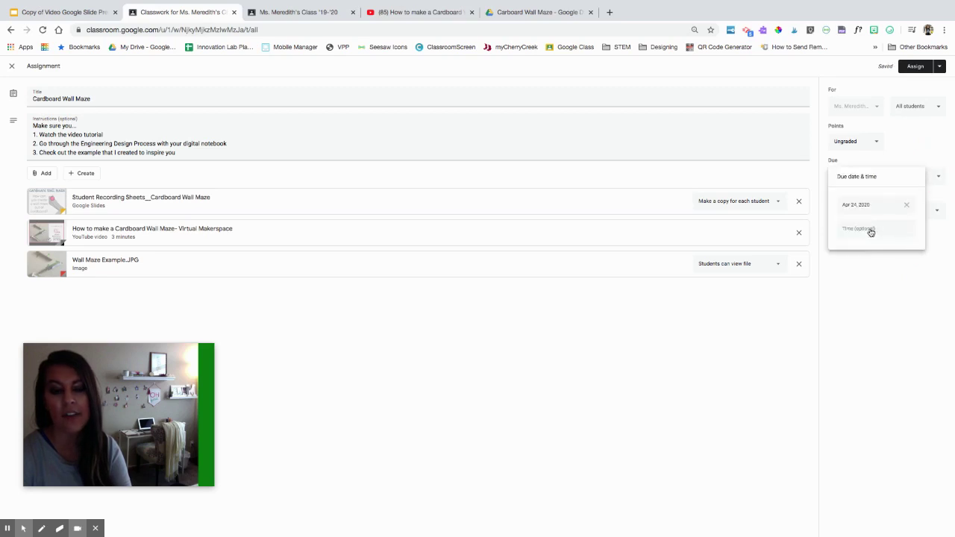
click(925, 153)
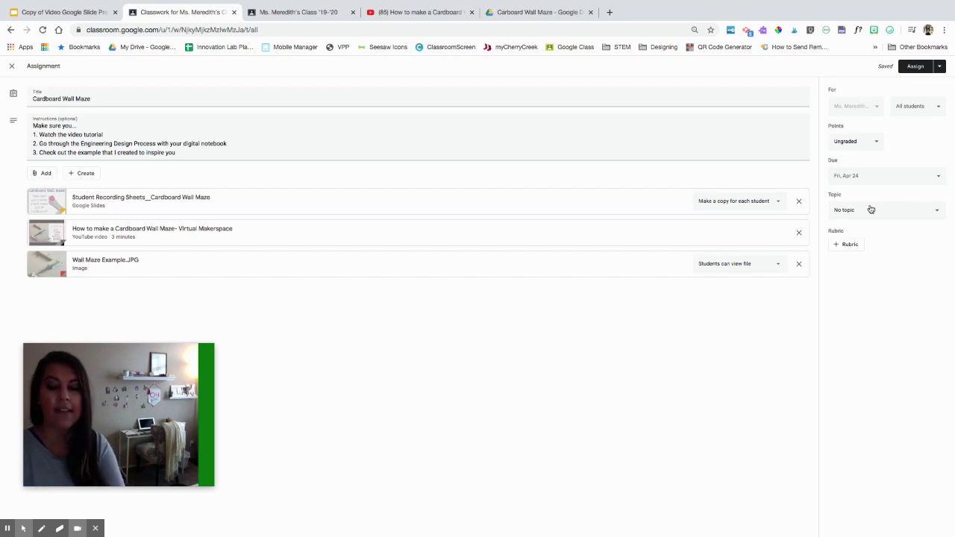
click(898, 217)
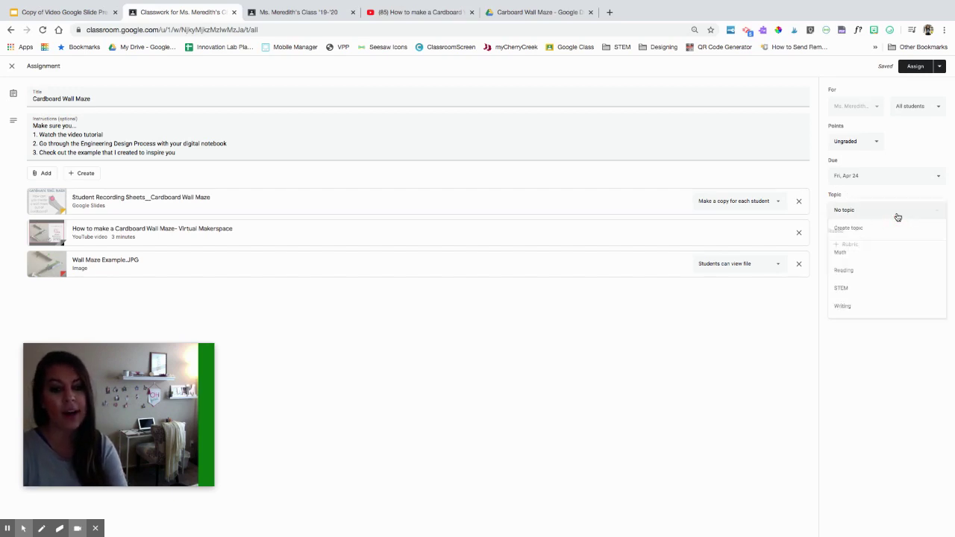
click(850, 291)
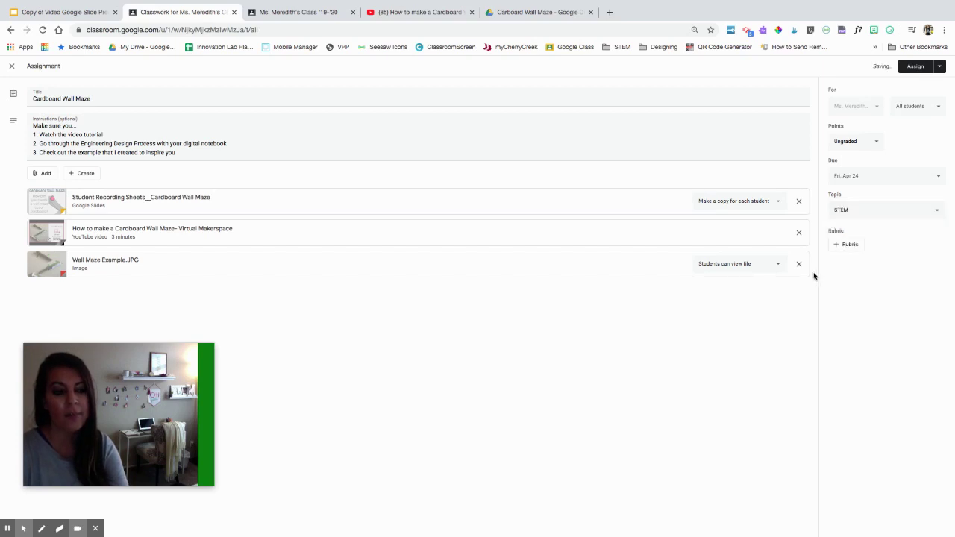
click(845, 247)
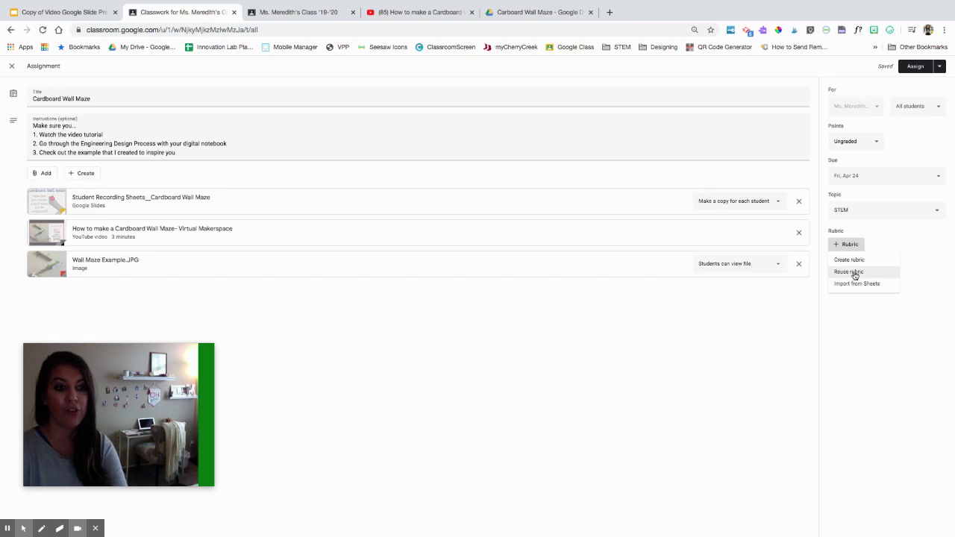
click(851, 260)
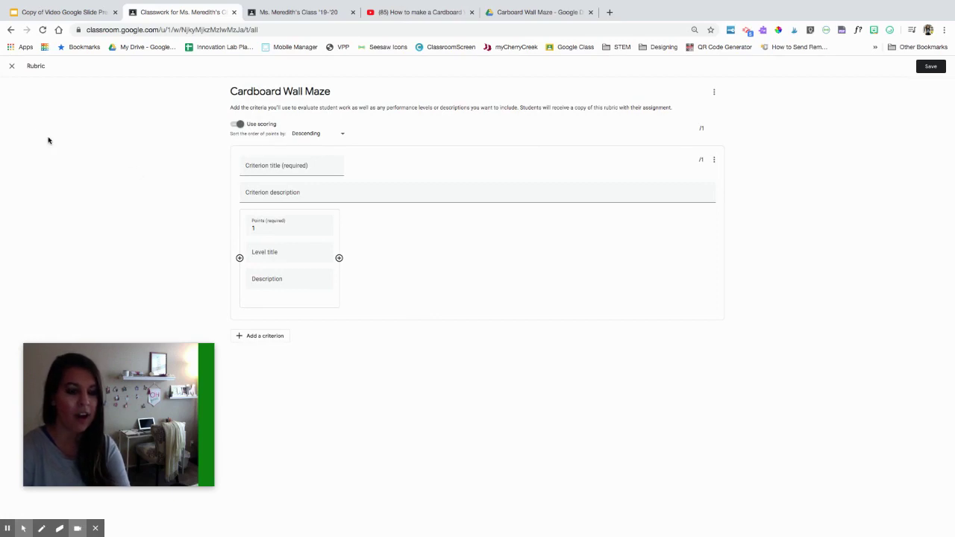
click(11, 65)
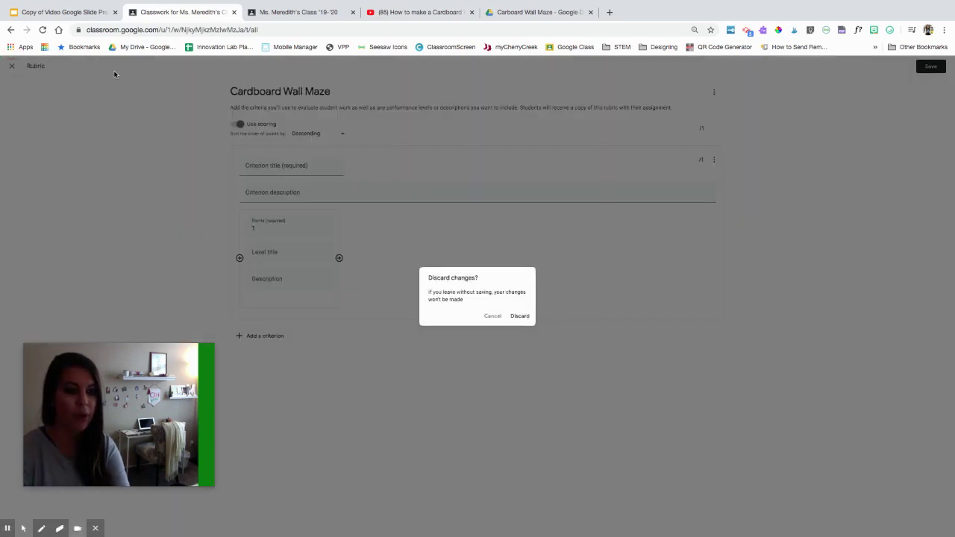
click(512, 317)
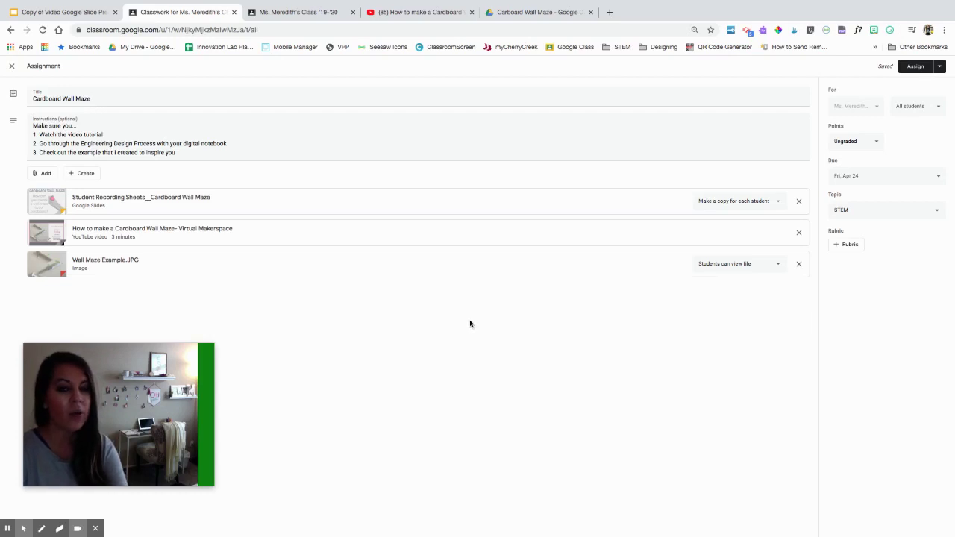
Step: Schedule the Cardboard Wall Maze assignment to be posted on Apr 20, 2020 at 8:00 AM
click(943, 66)
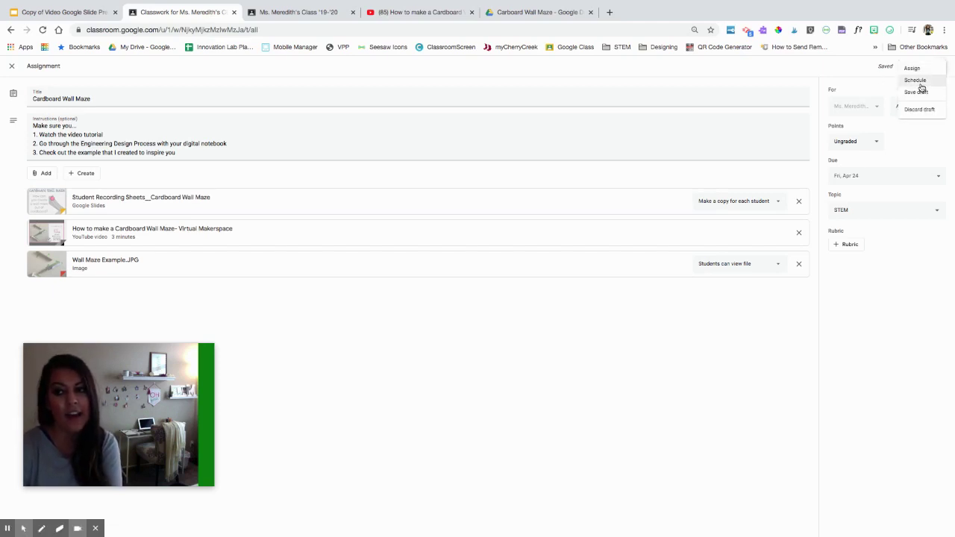
click(918, 80)
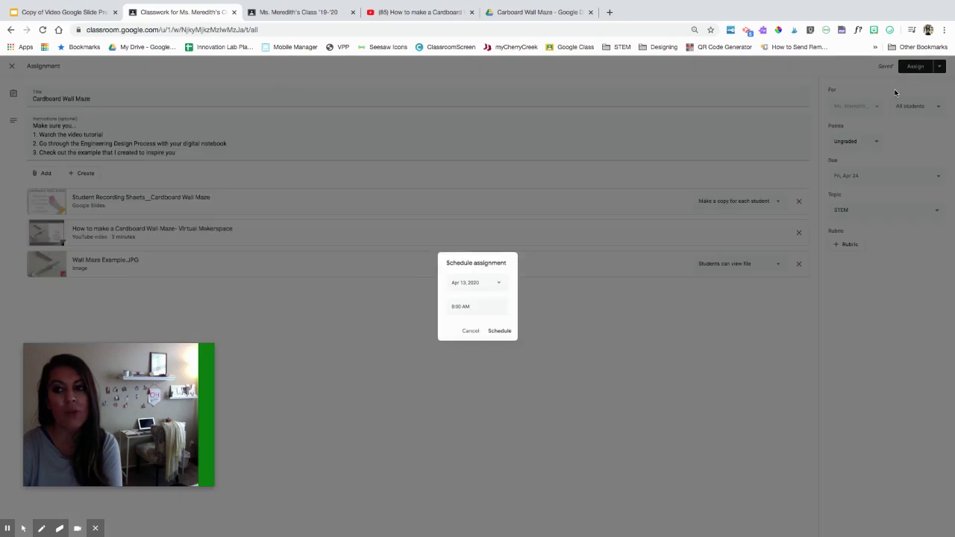
click(501, 288)
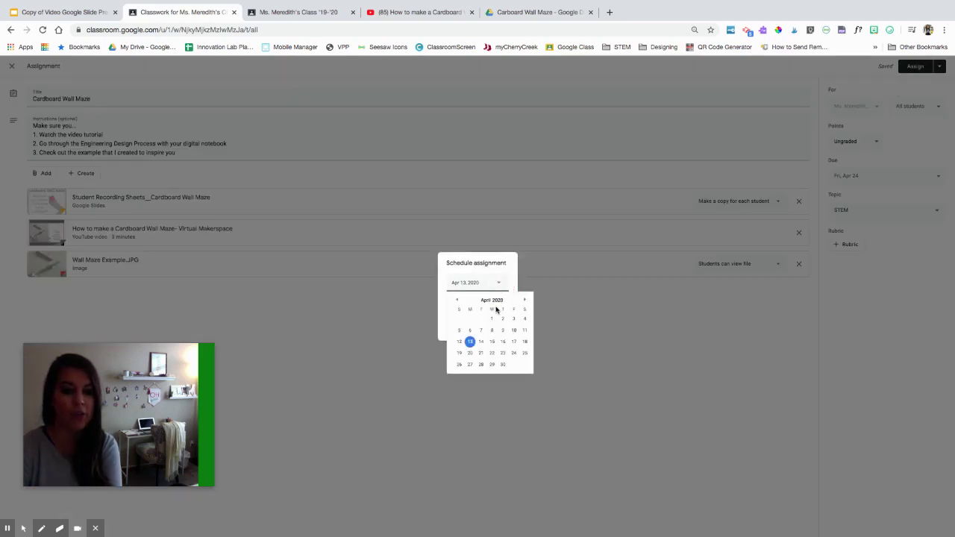
click(471, 353)
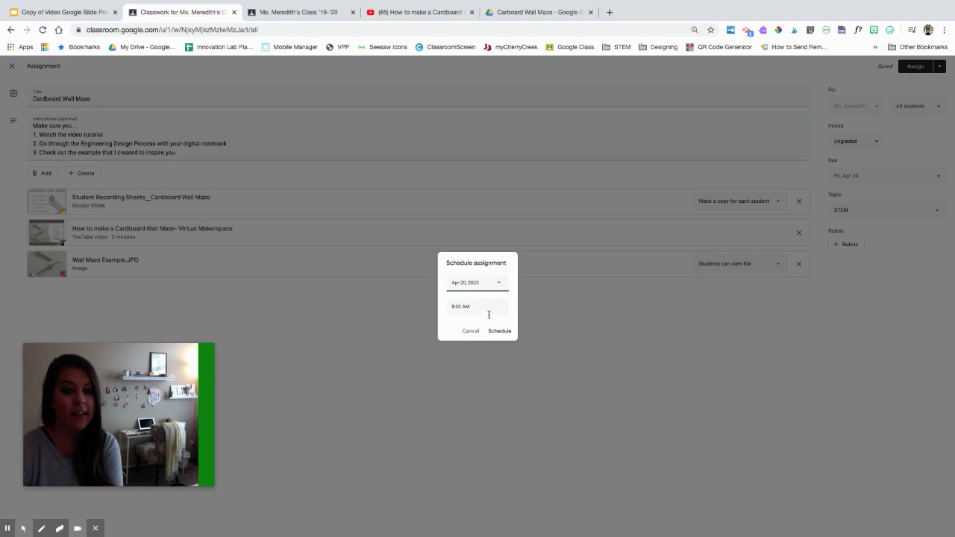
click(494, 332)
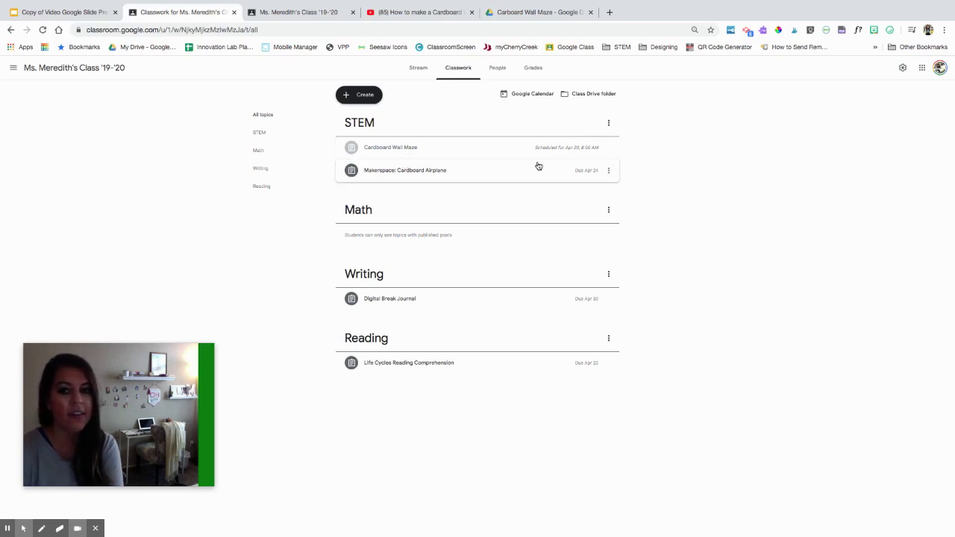
Step: Reopen the scheduled Cardboard Wall Maze assignment for editing, review its settings and schedule it again for the same time
click(609, 150)
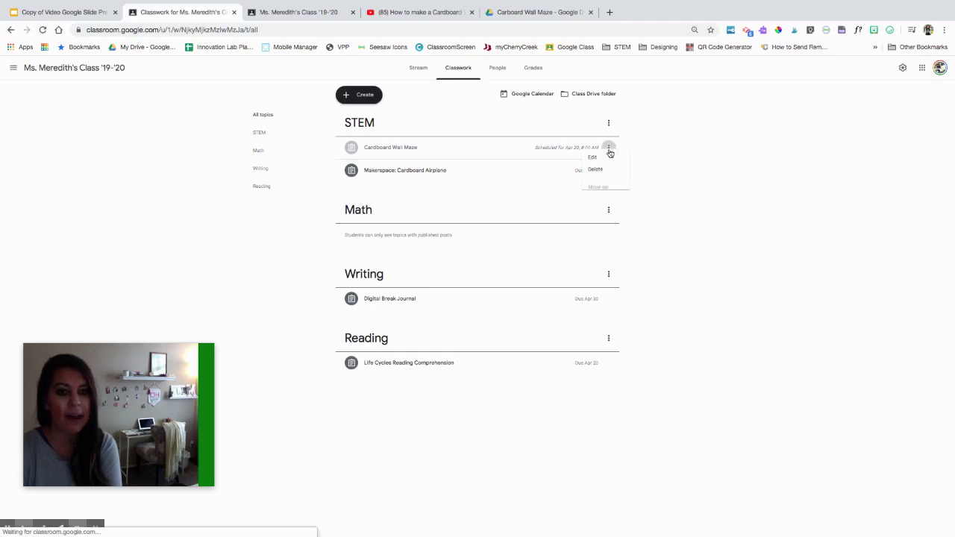
click(594, 165)
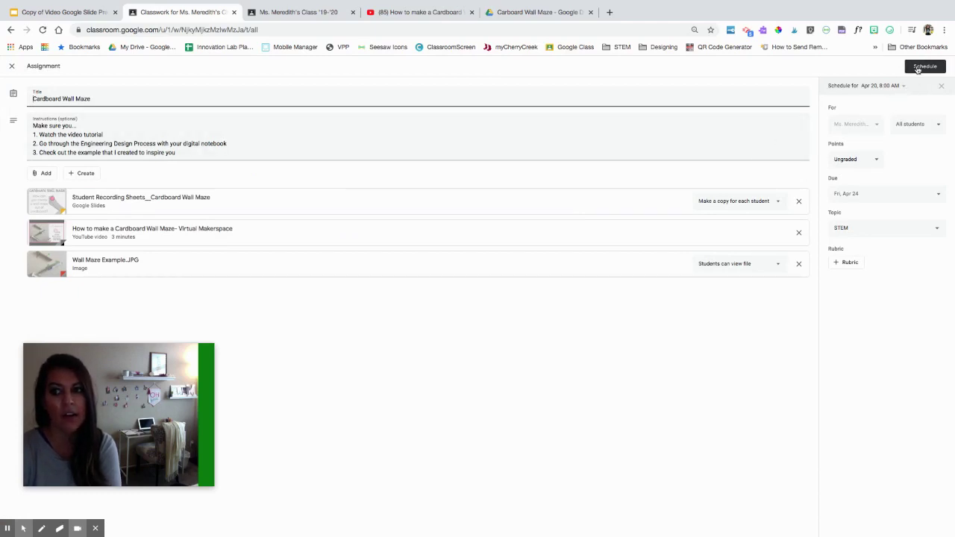
click(924, 66)
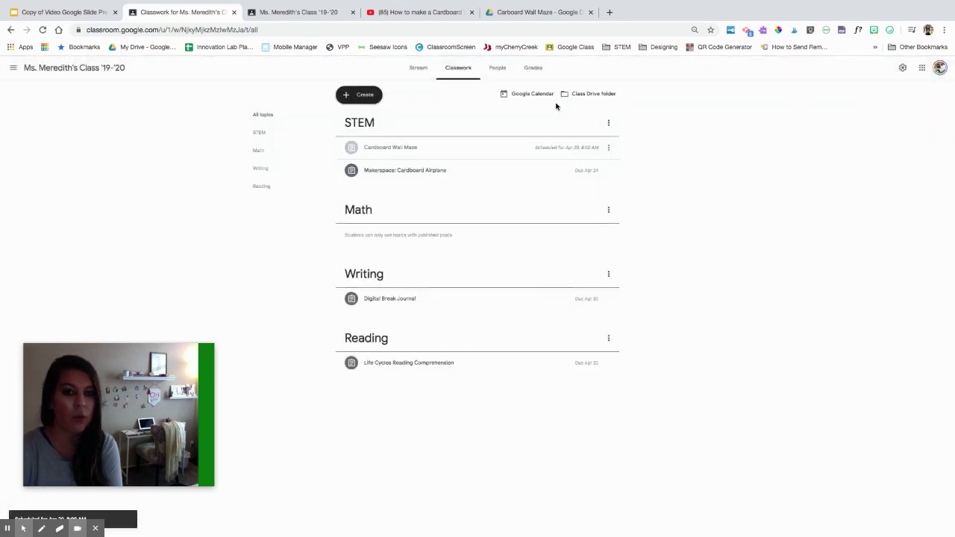
Step: Start a quiz assignment, examine its attached Blank Quiz form in Google Forms, and close both without assigning anything
click(351, 95)
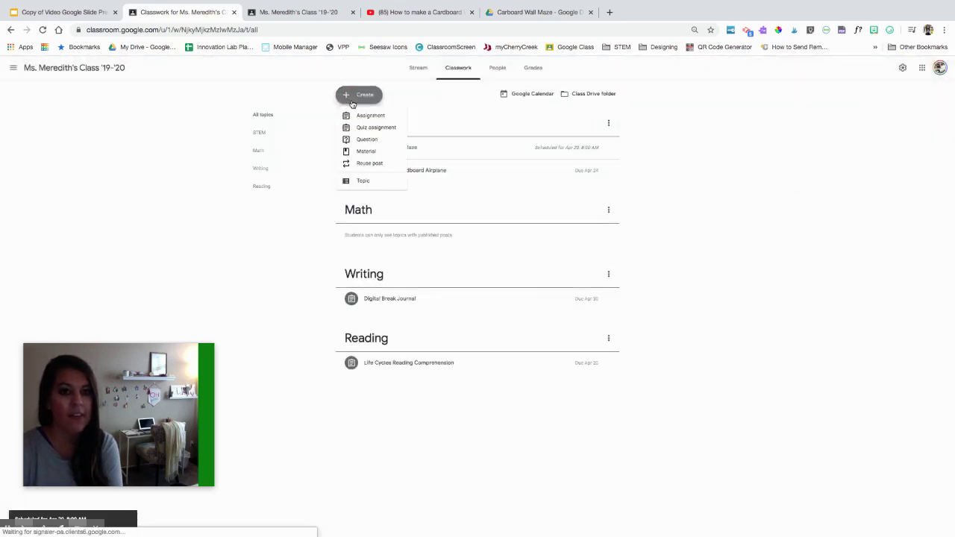
click(362, 128)
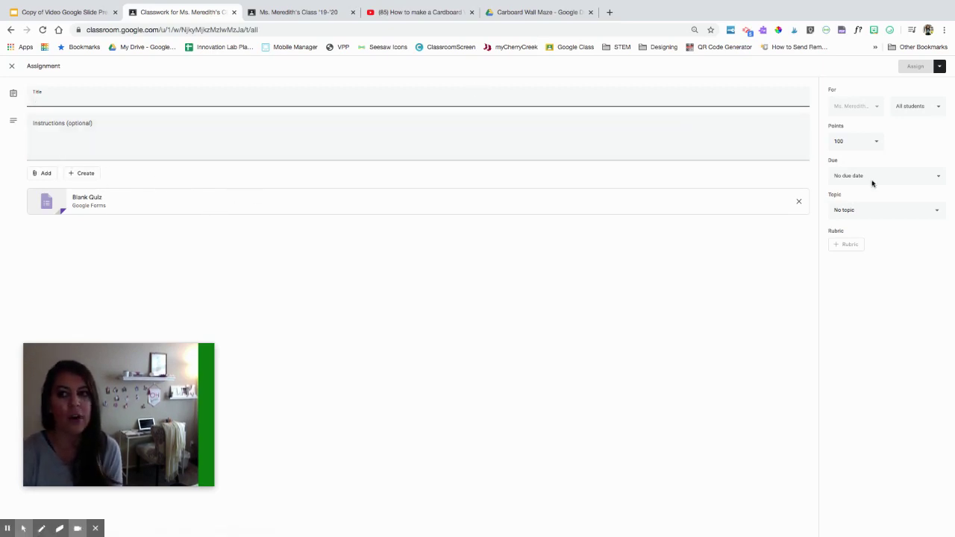
click(84, 200)
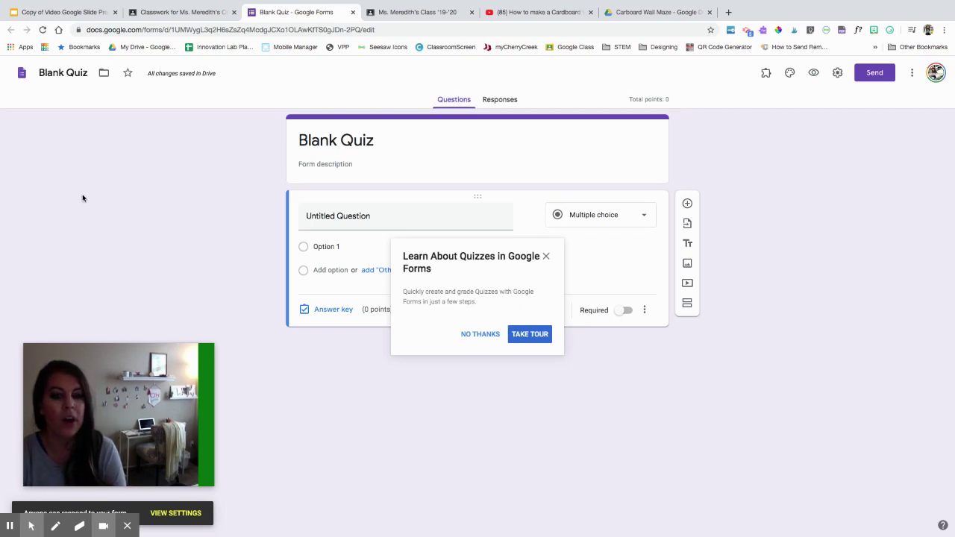
click(546, 257)
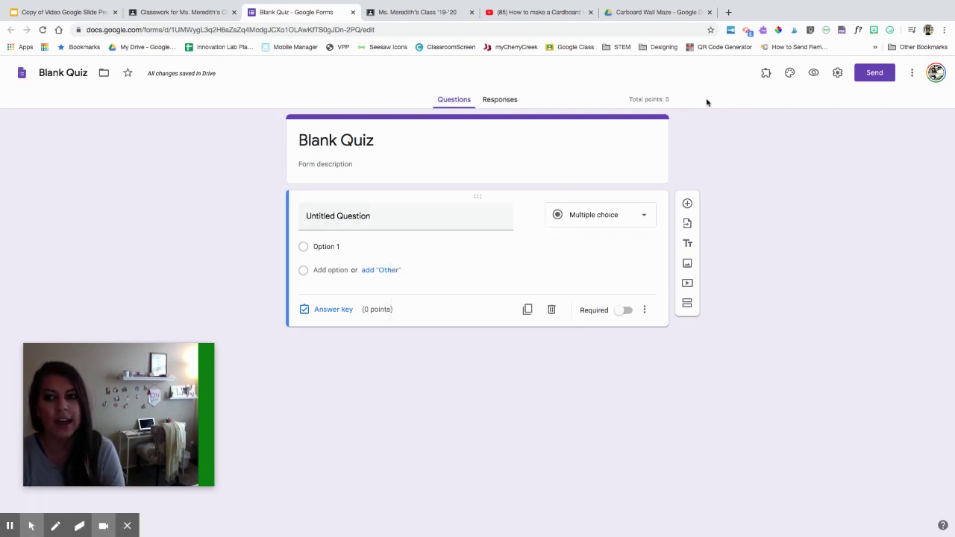
click(878, 75)
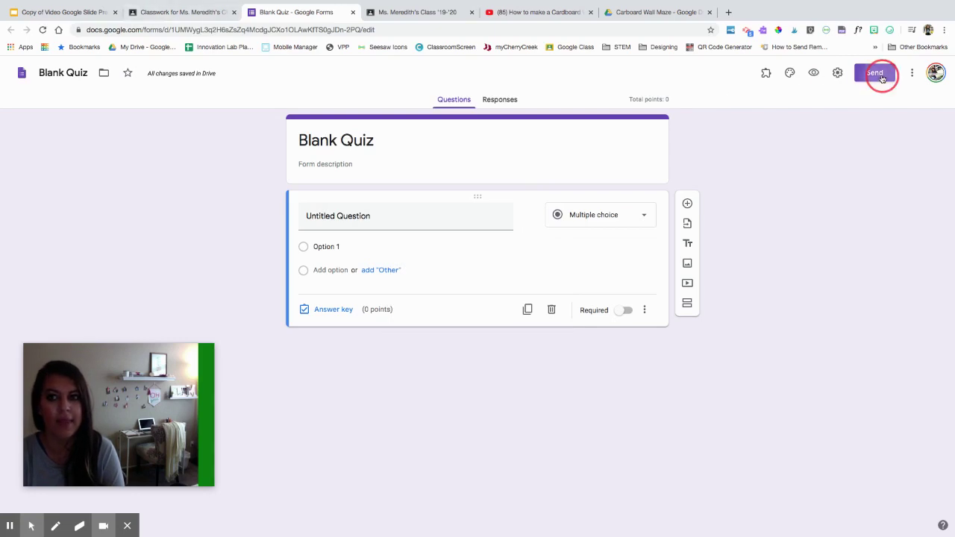
click(609, 95)
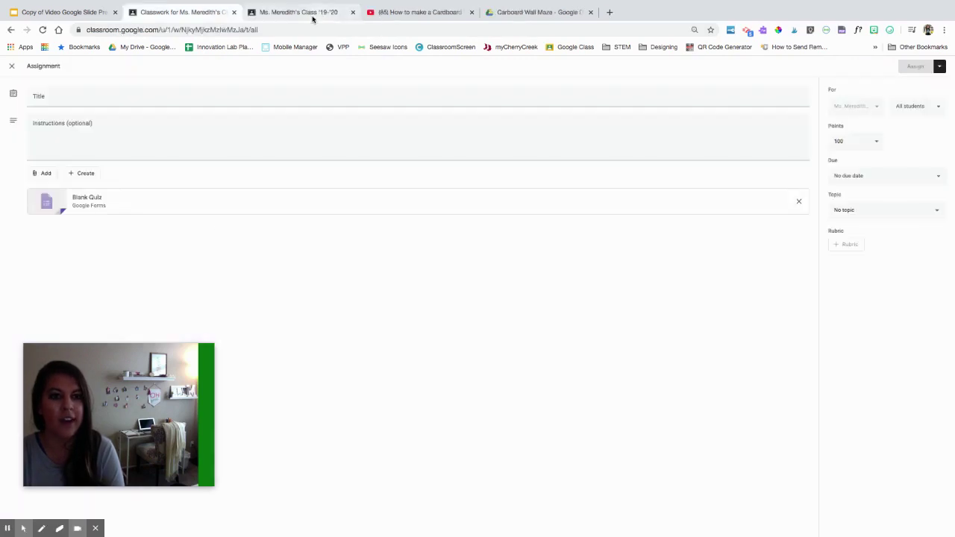
click(353, 12)
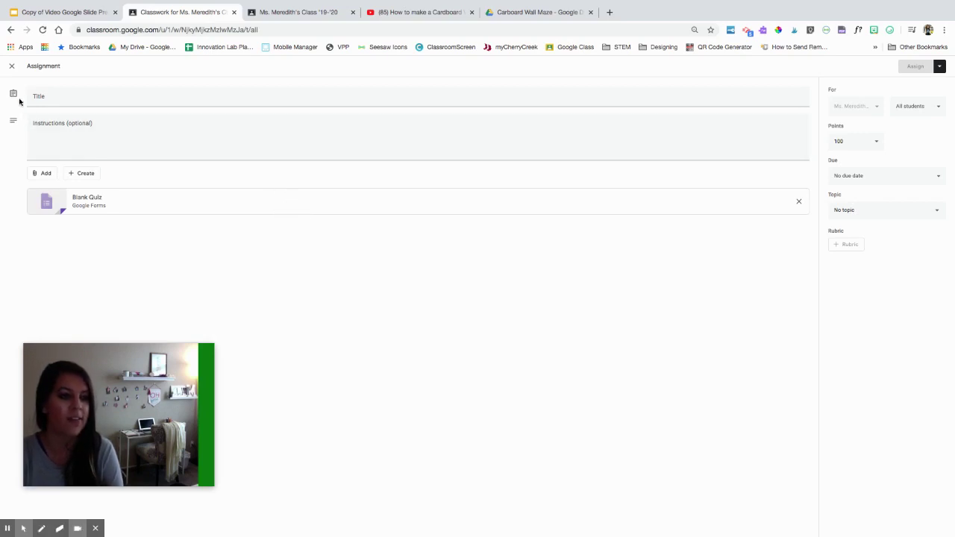
click(10, 68)
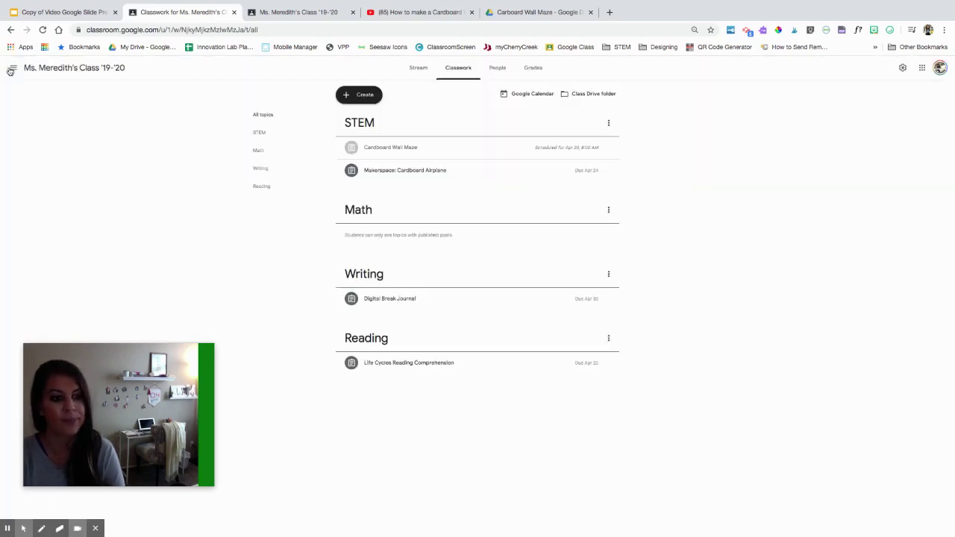
Step: Start a new question and attach the Wall Maze Example.JPG image to it from Google Drive
click(348, 96)
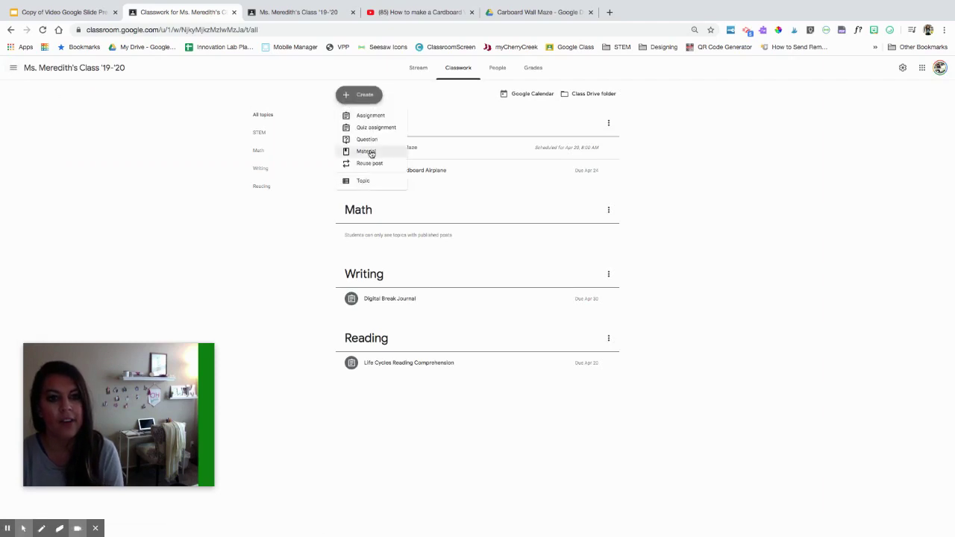
click(374, 142)
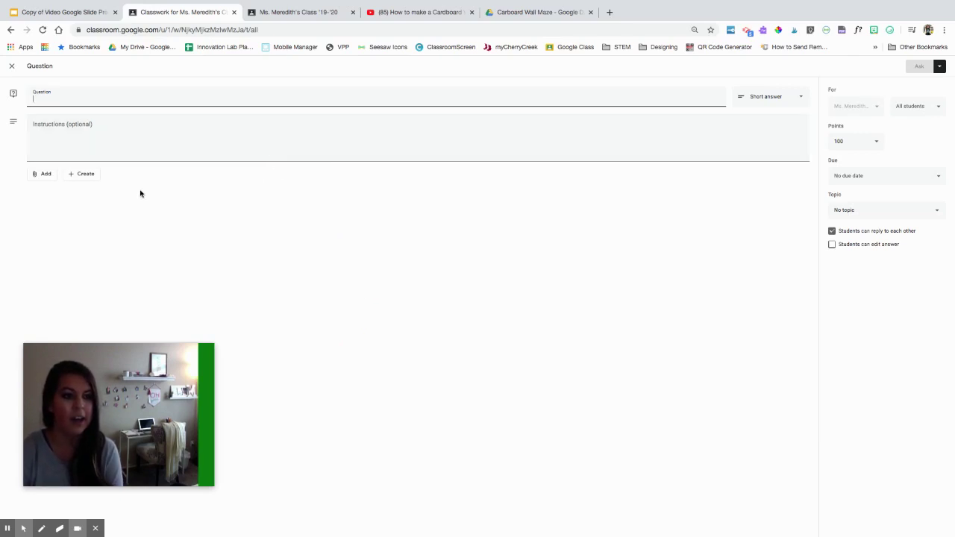
click(41, 177)
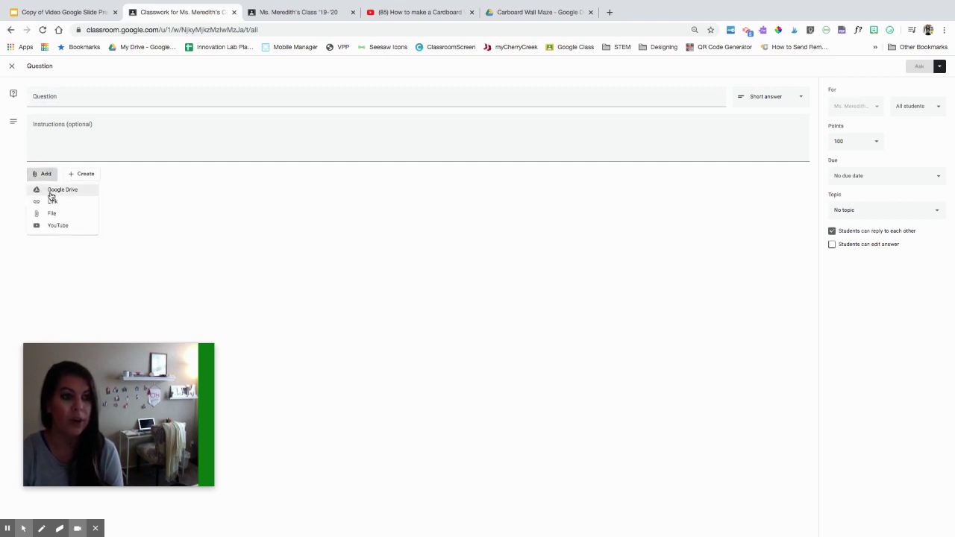
click(52, 191)
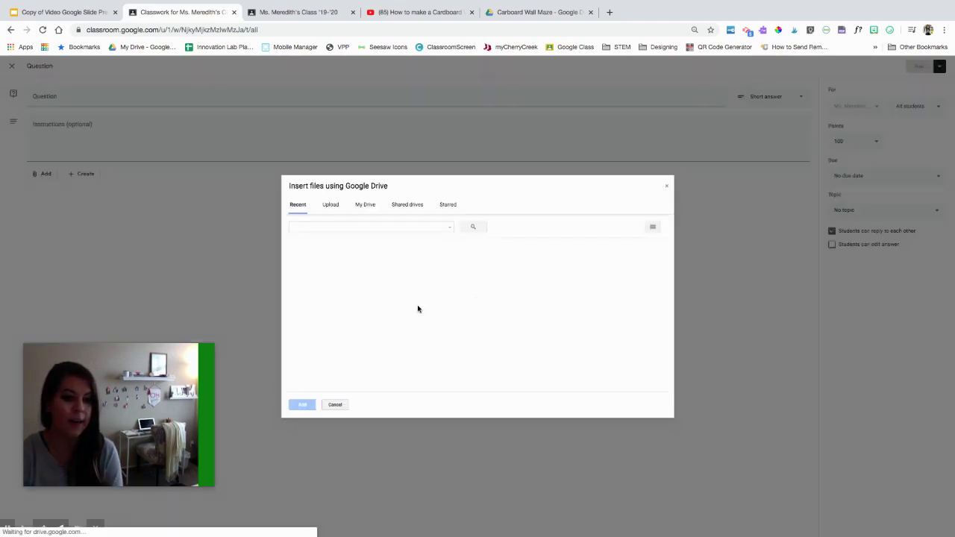
click(473, 292)
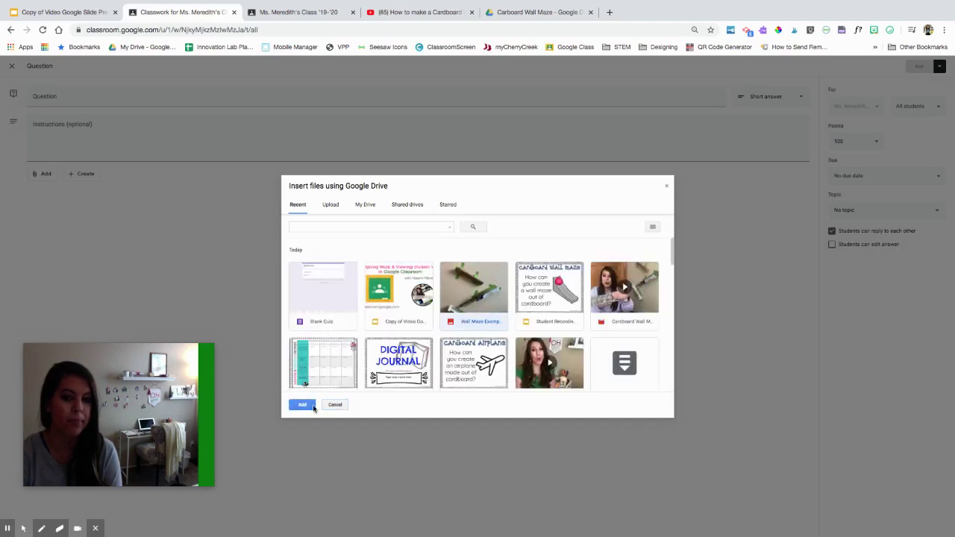
click(302, 404)
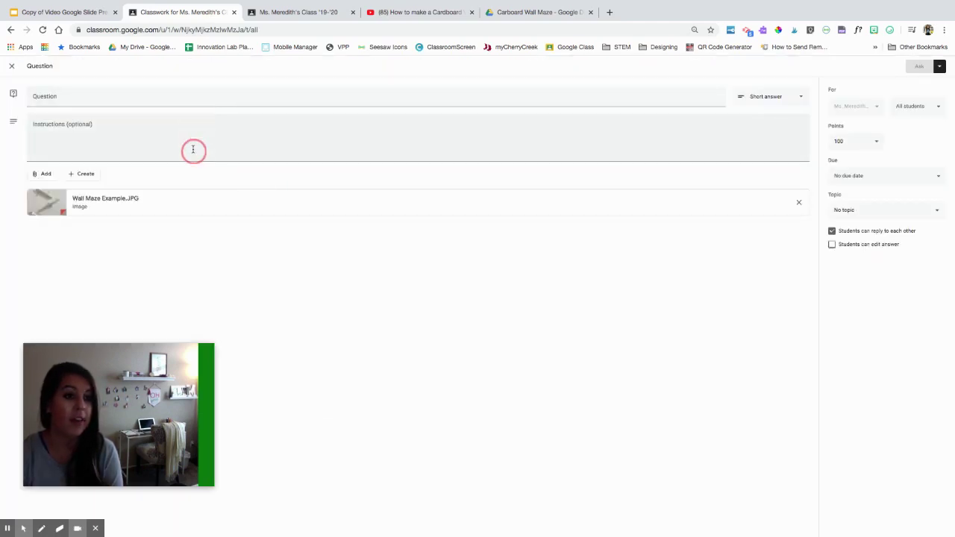
Step: Enter the question's instructions as "What do you think is catching the ball at the end of the maze?"
click(194, 146)
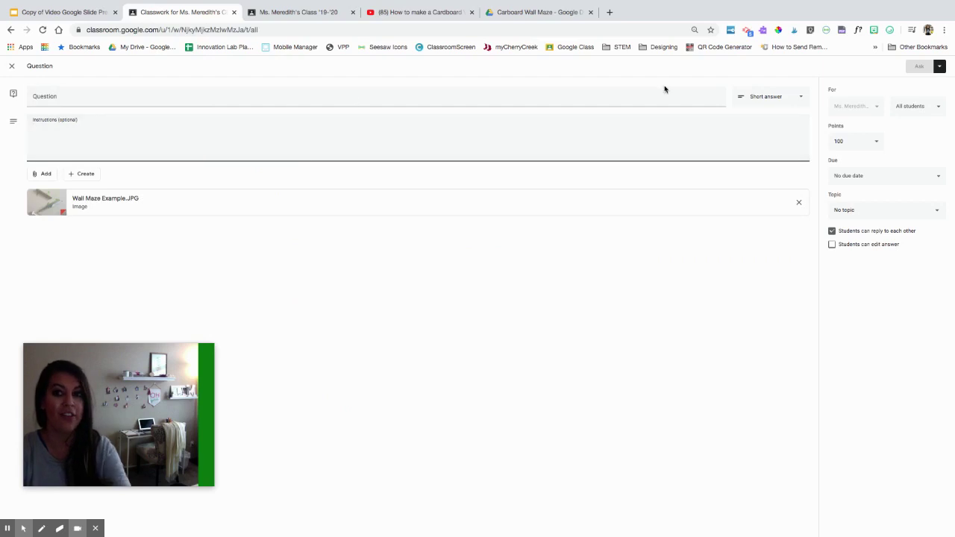
text(What do you th)
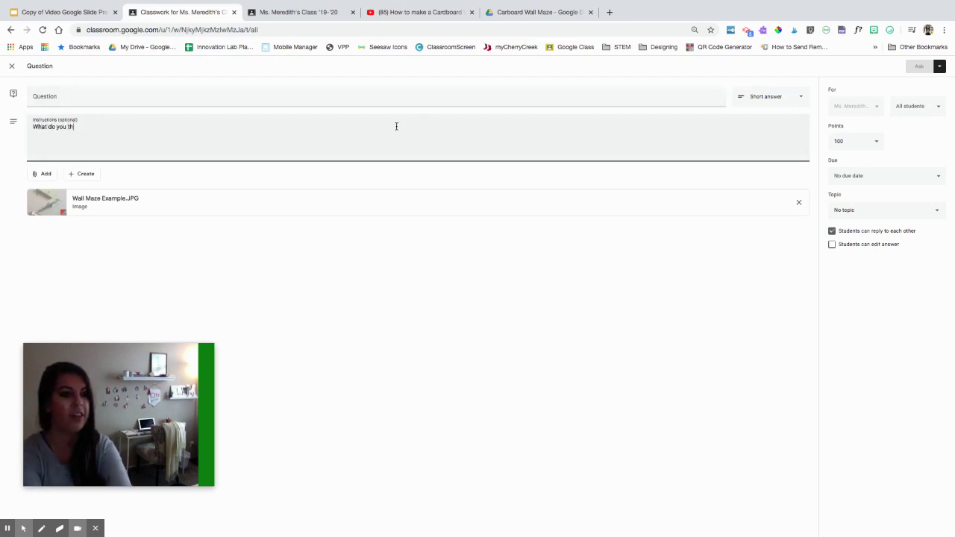
text(ink is catc)
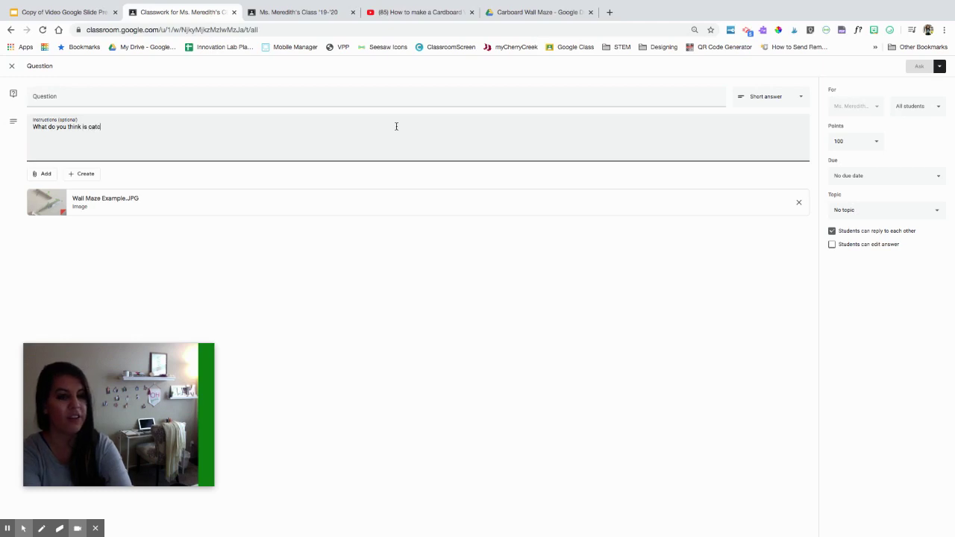
text(hing the ball at the end of t)
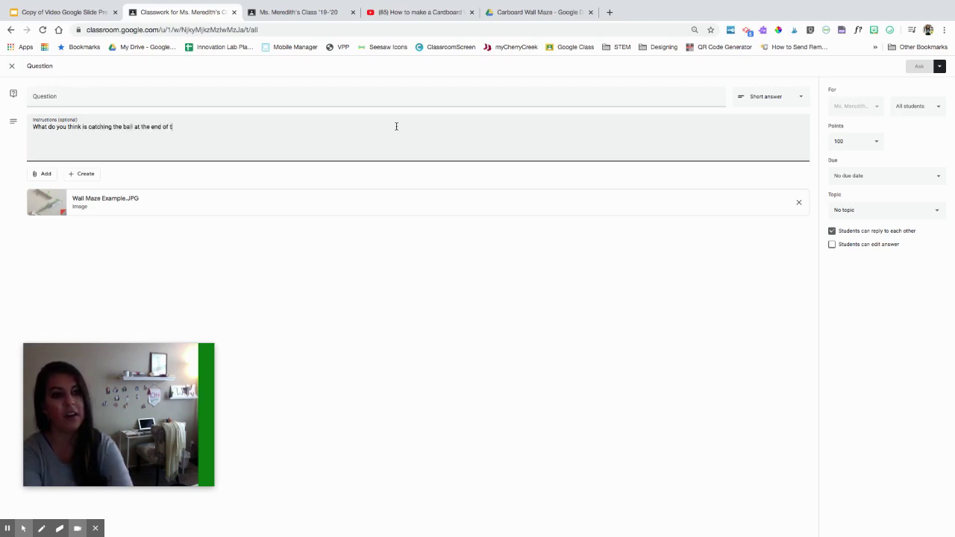
text(he maze?)
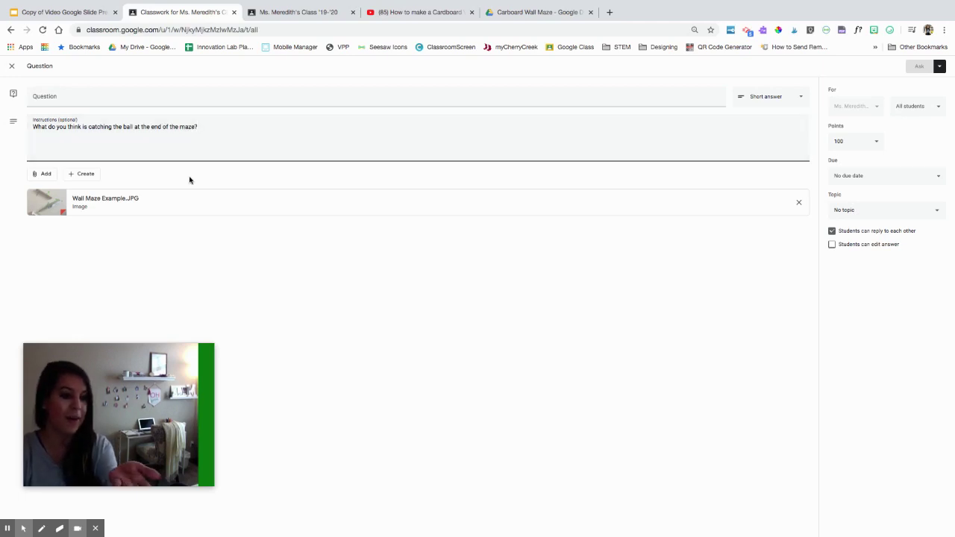
Step: Keep the question as Short answer, disable students replying to each other, and review the posting options
click(784, 102)
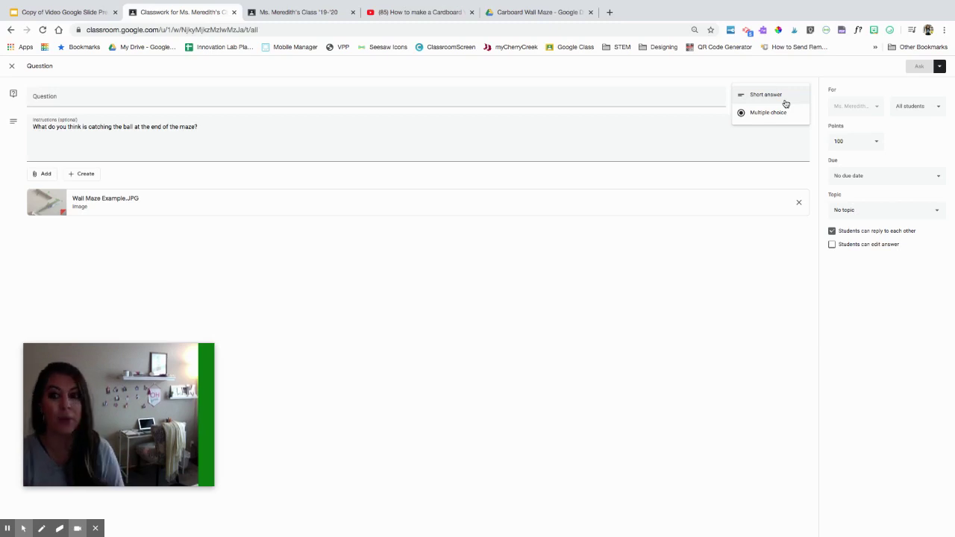
click(744, 75)
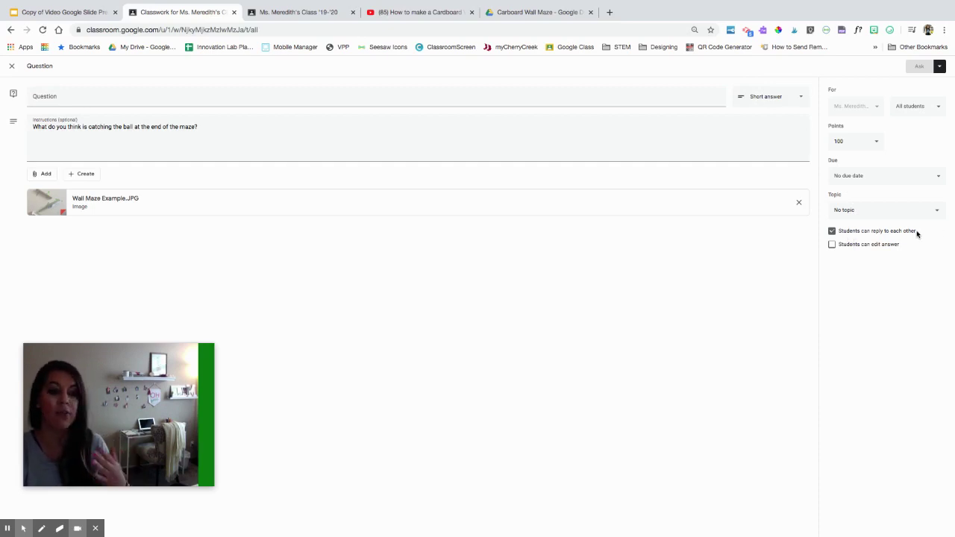
click(832, 231)
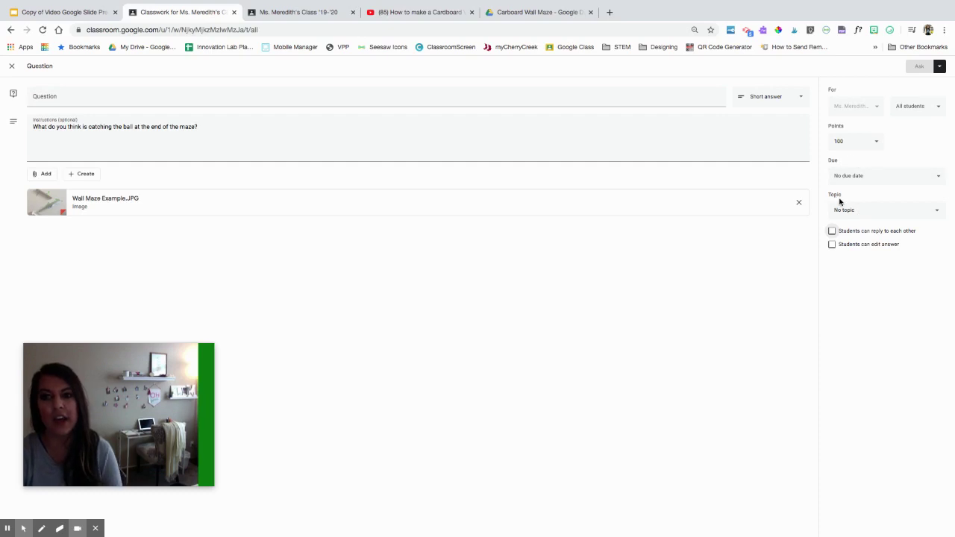
click(941, 66)
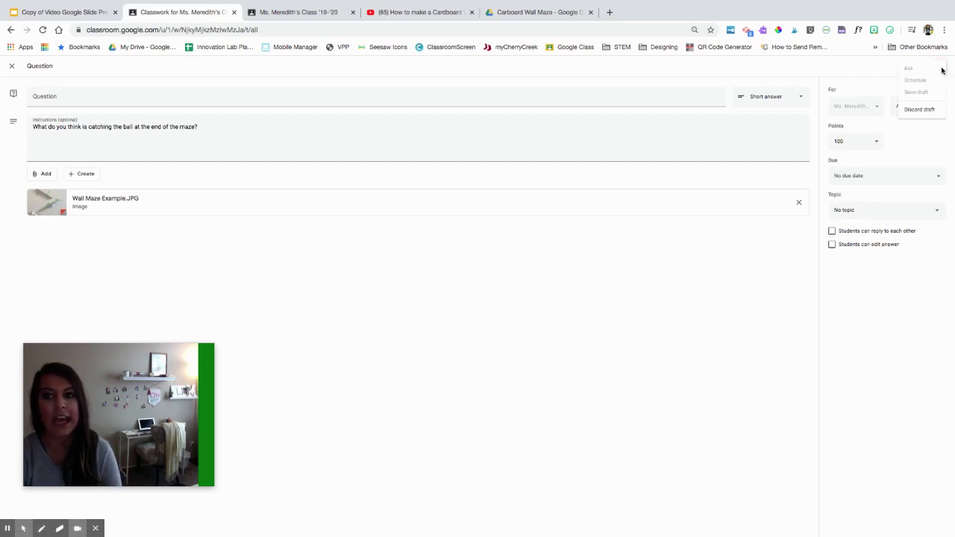
click(868, 71)
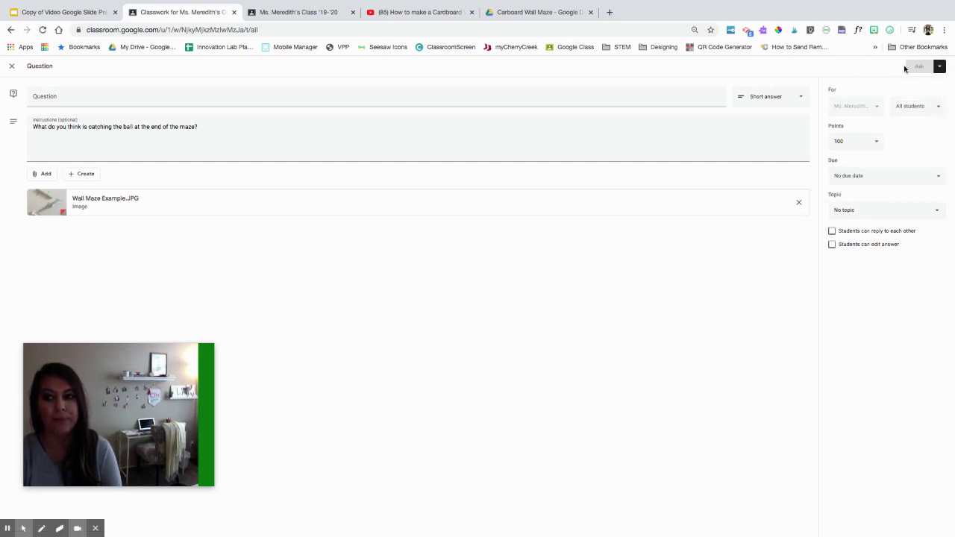
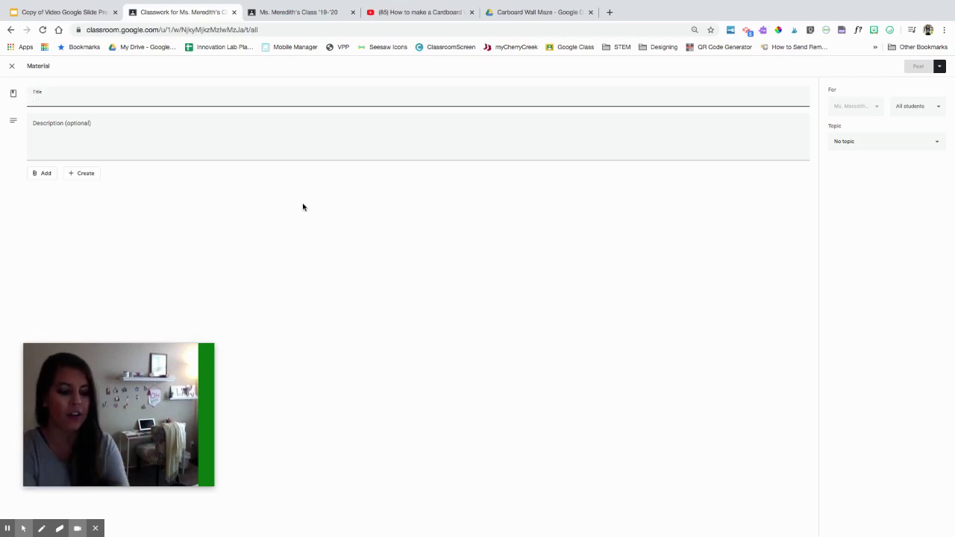
Step: Title the new material Ocean Animals, attach a newly created blank Google Docs document, and return to the material
text(Ocean Animals)
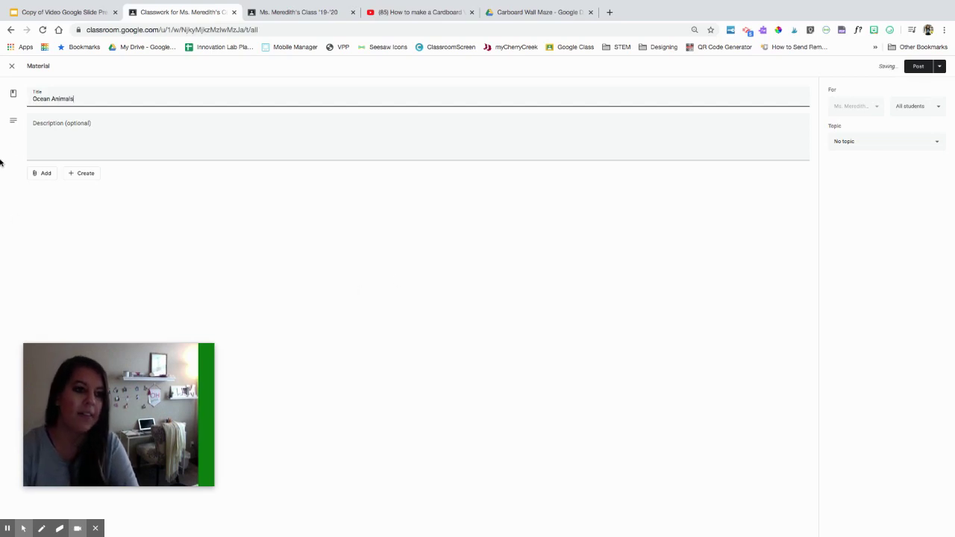
click(44, 176)
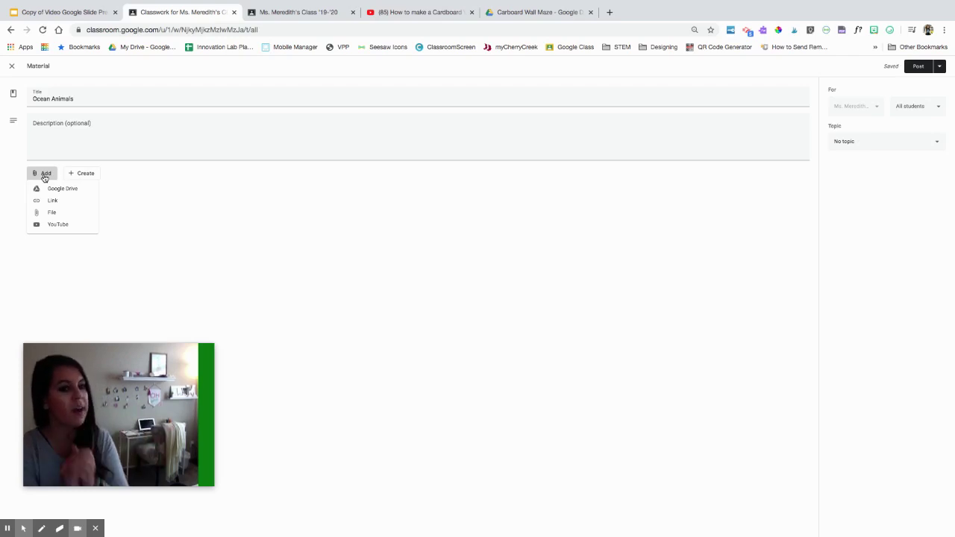
click(85, 179)
click(85, 179)
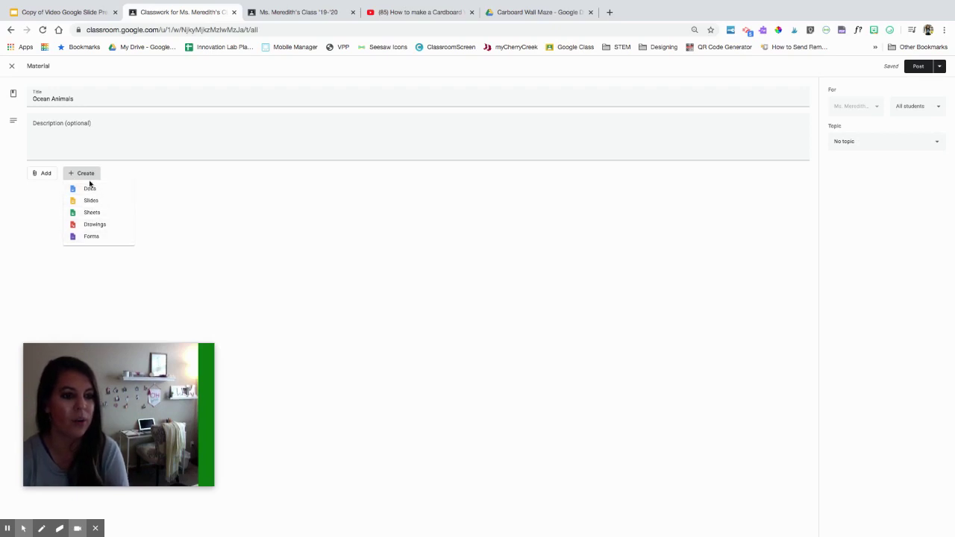
click(105, 188)
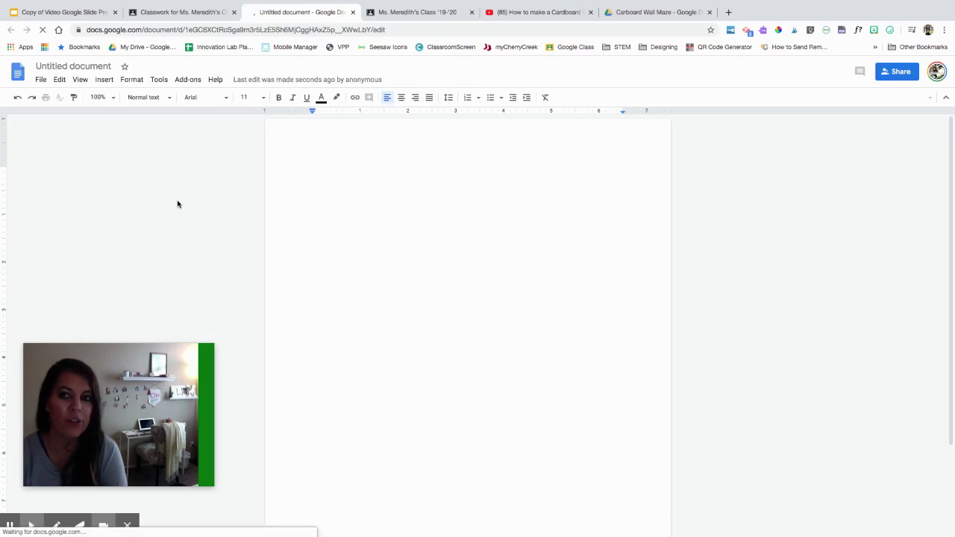
click(183, 12)
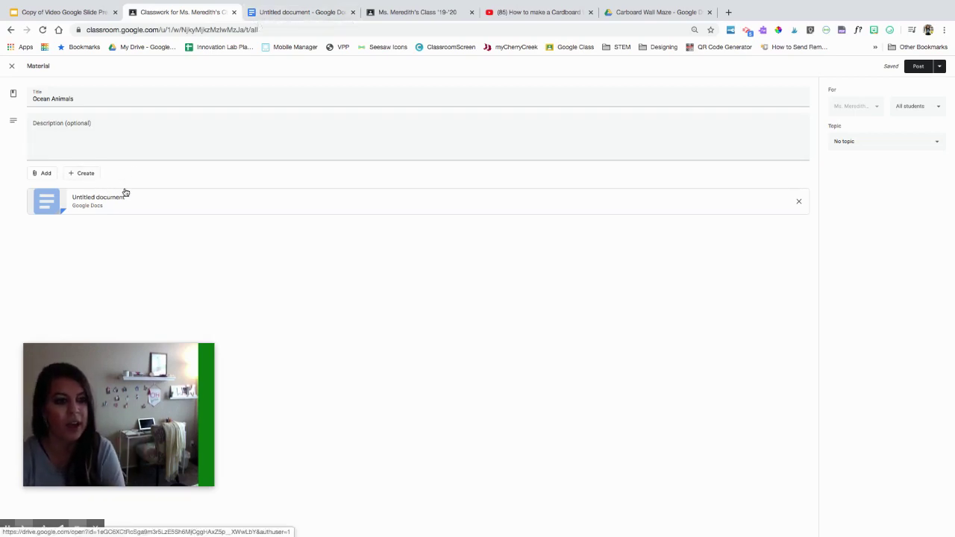
Step: Review the attachment sources for the Ocean Animals material and close it as a draft without posting
click(47, 173)
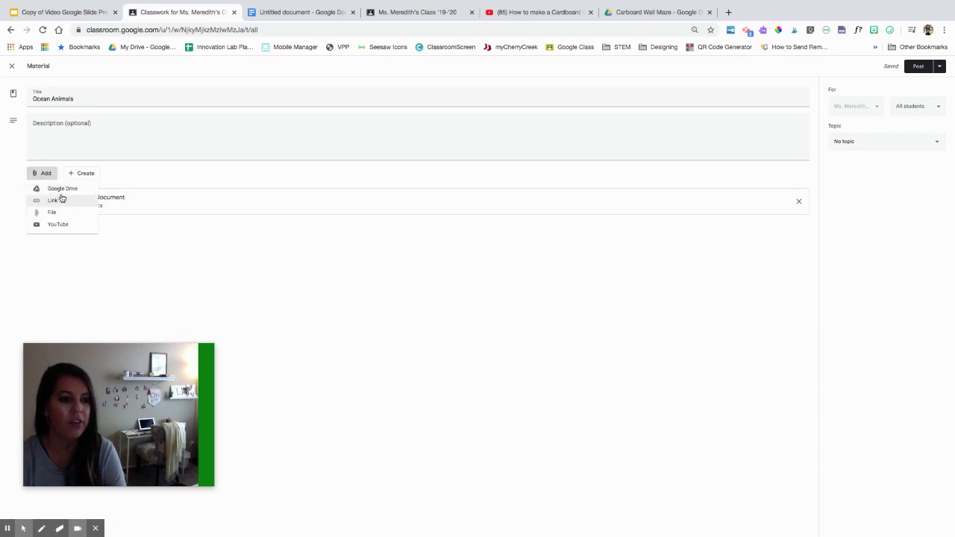
click(139, 181)
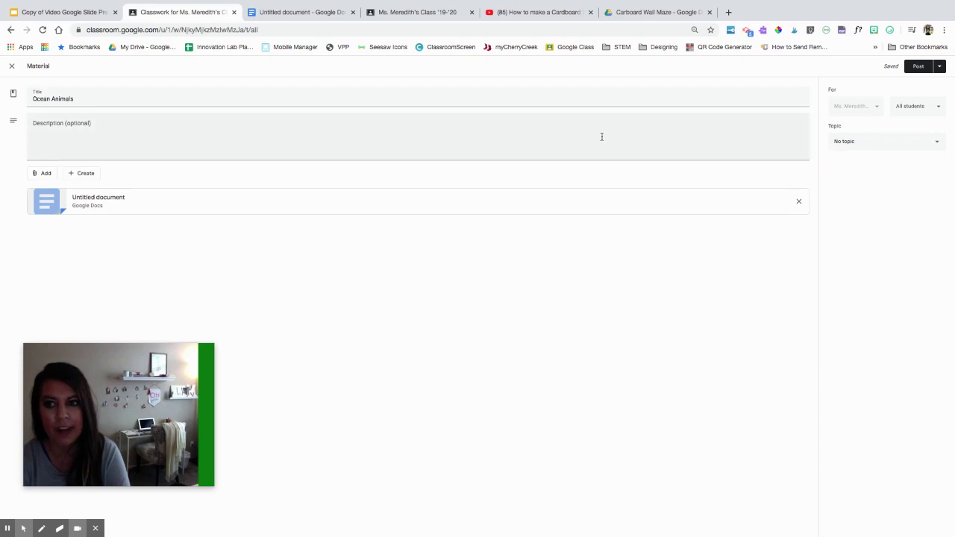
click(11, 67)
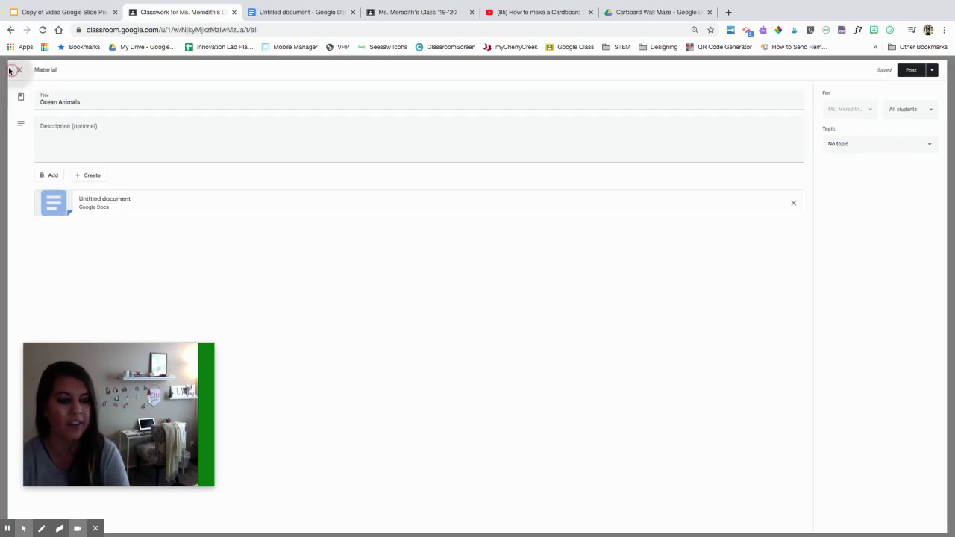
Step: Reuse the Makerspace: Cardboard Airplane post from the current class, check its copied contents, and close it as a draft without assigning
click(362, 95)
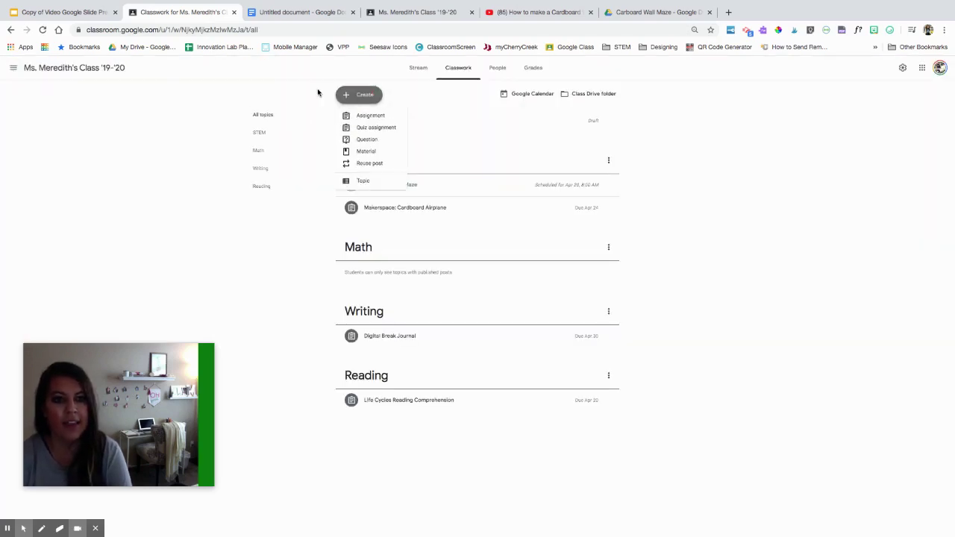
click(387, 168)
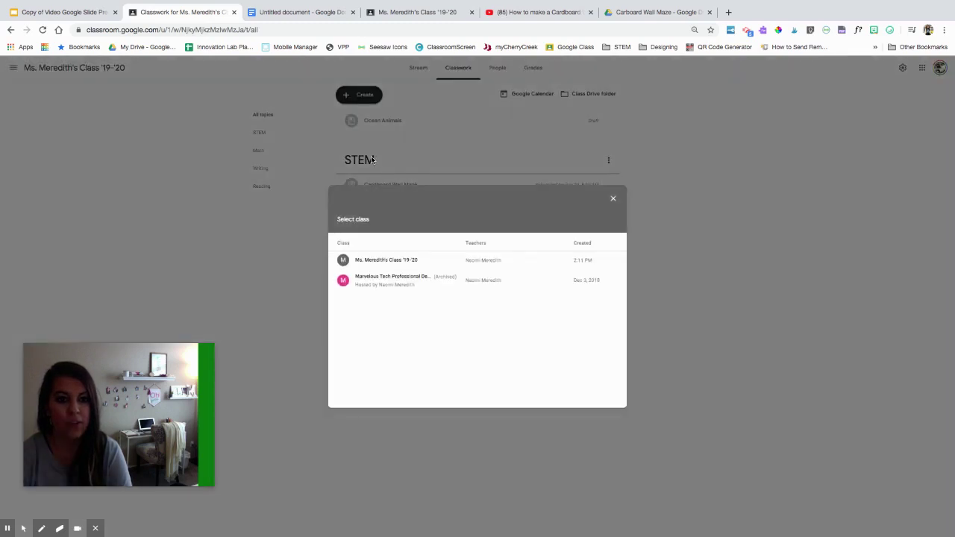
click(389, 259)
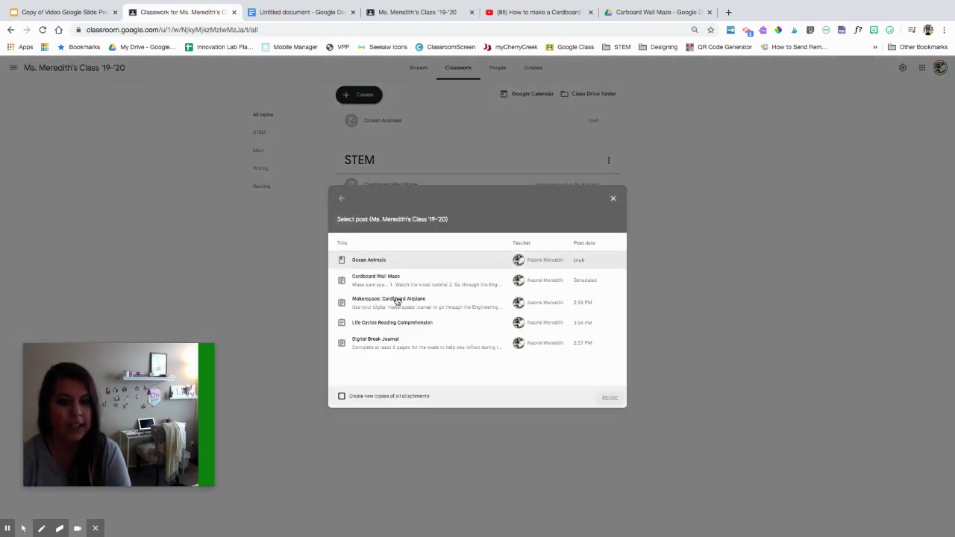
click(396, 303)
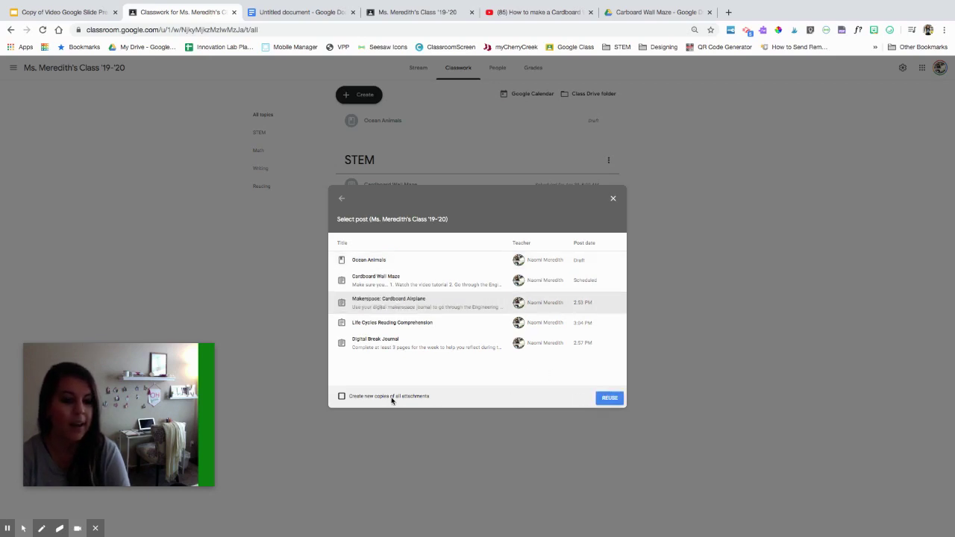
click(609, 399)
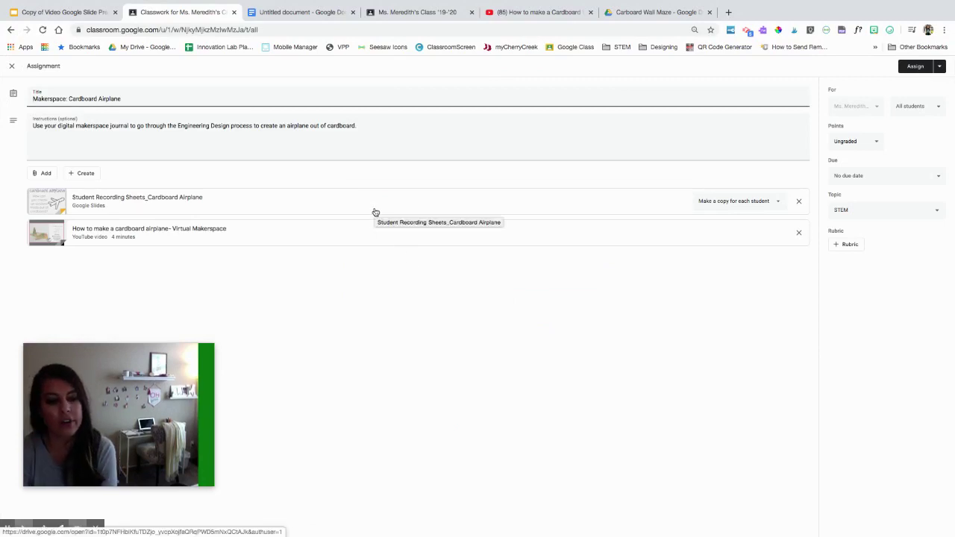
click(13, 67)
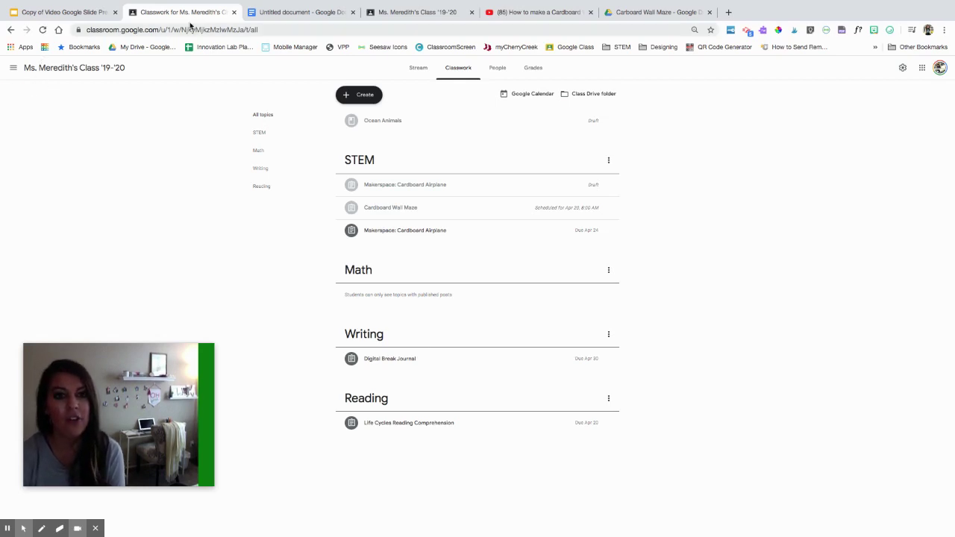
Step: Switch to the student's view of the class, refresh its classwork, and expand the Makerspace: Cardboard Airplane assignment under STEM
click(396, 11)
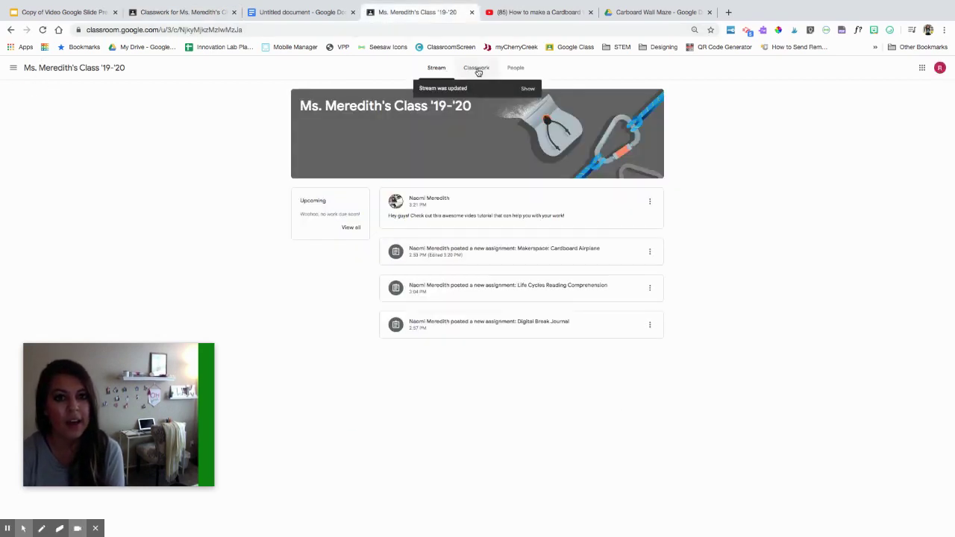
click(477, 69)
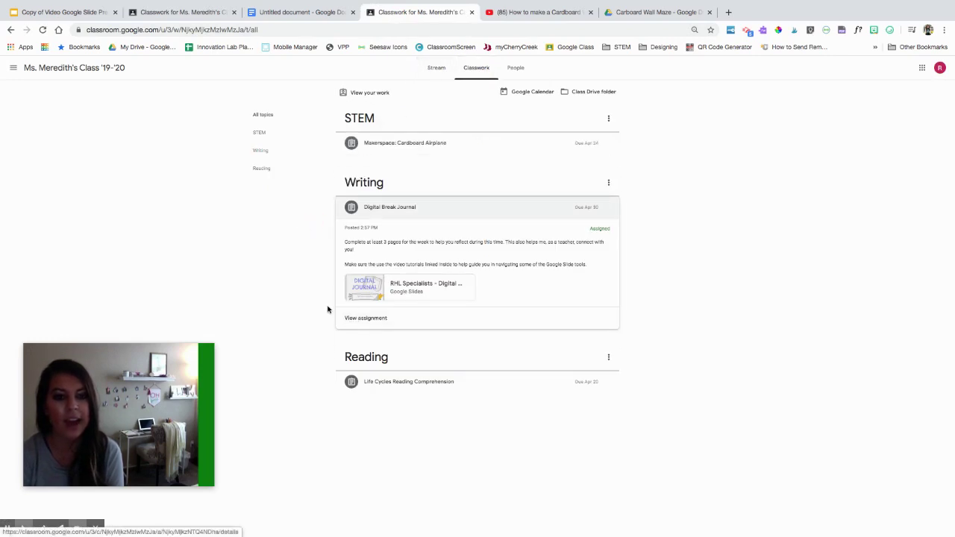
click(39, 33)
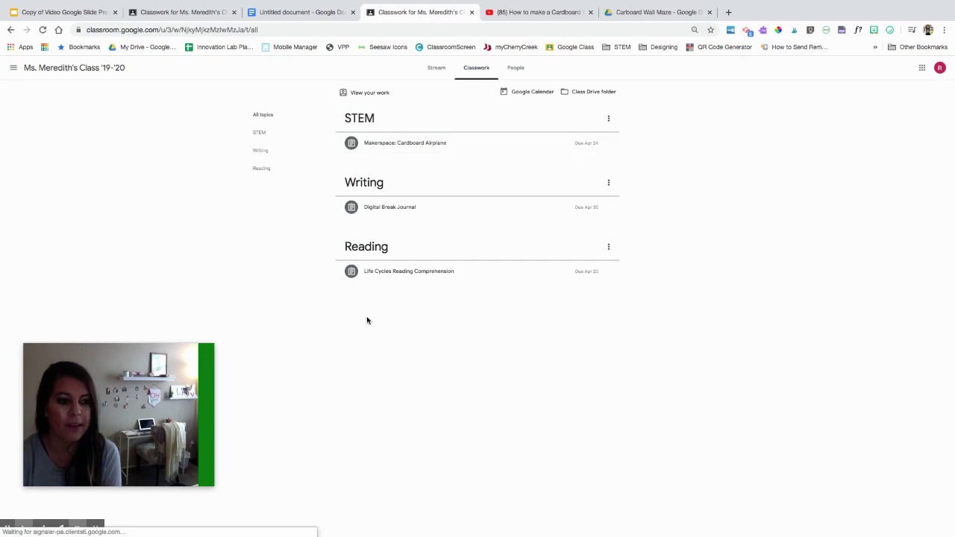
click(374, 147)
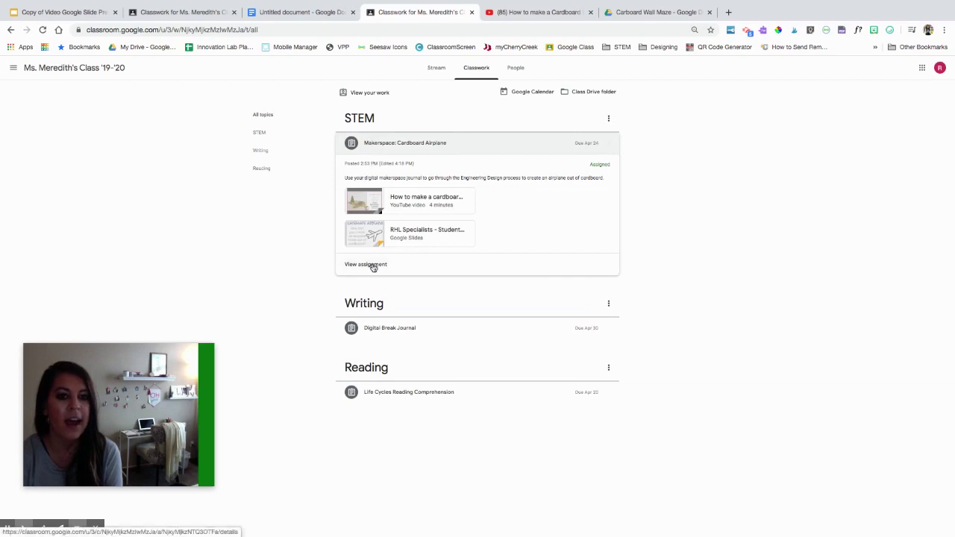
Step: View the full Makerspace: Cardboard Airplane assignment and check which kinds of work a student can add or create
click(372, 265)
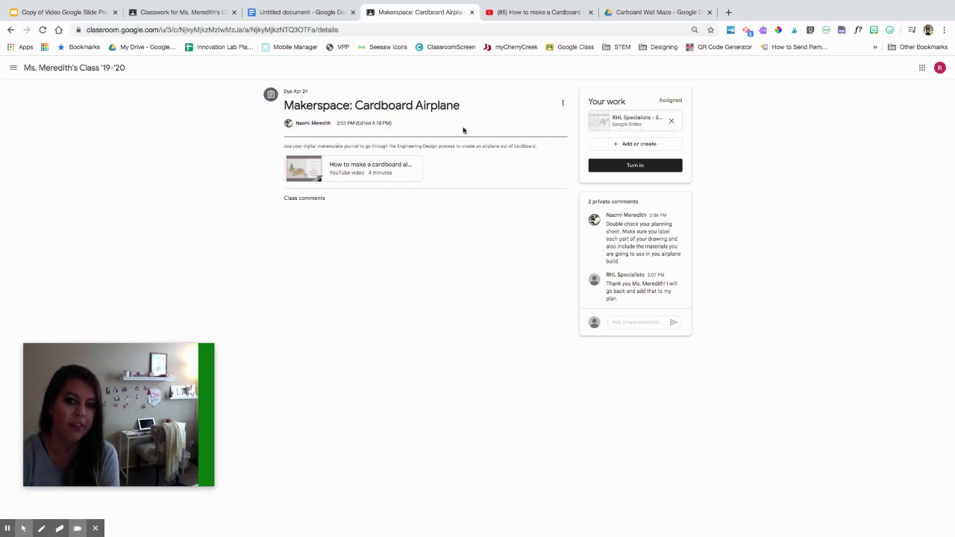
click(625, 148)
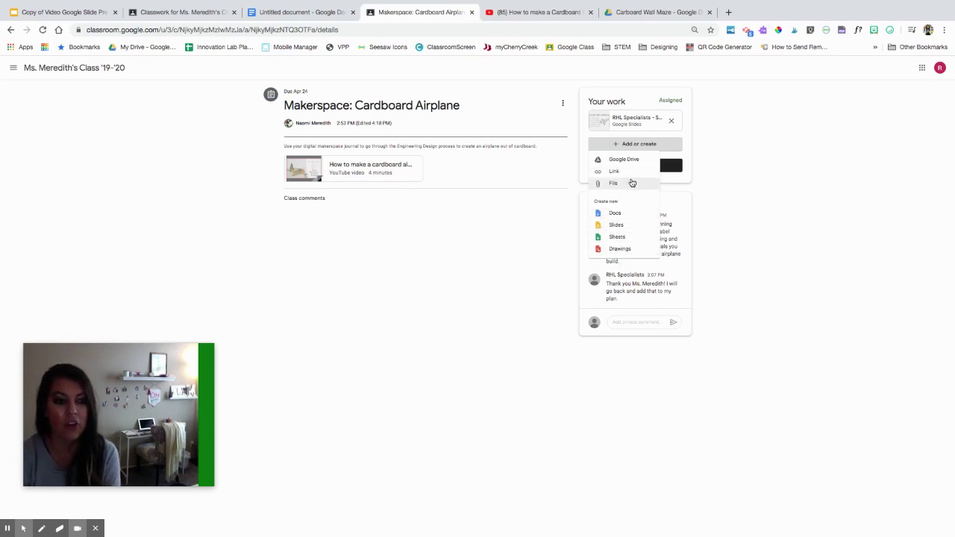
click(695, 154)
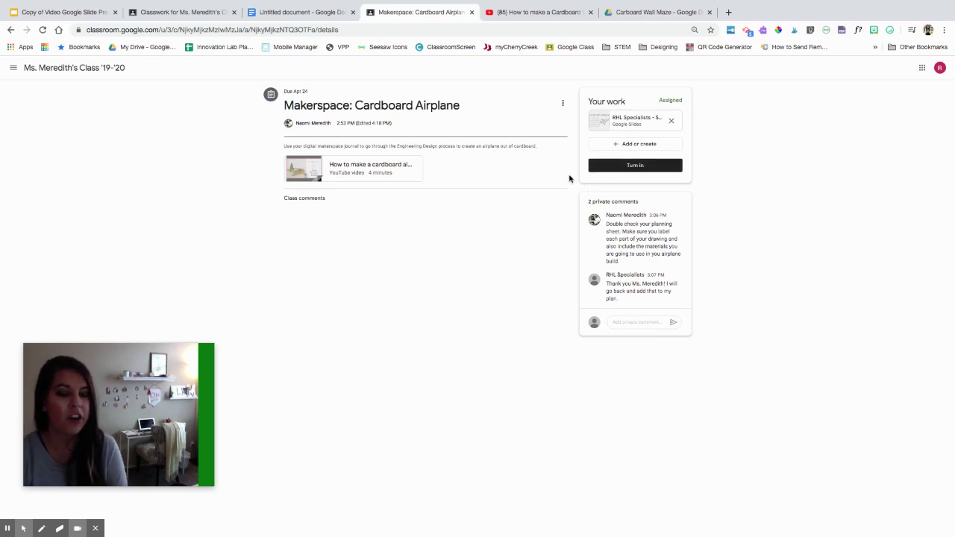
Step: Turn in the student's work for Makerspace: Cardboard Airplane with its Google Slides recording sheets, and open the submitted attachment
click(621, 166)
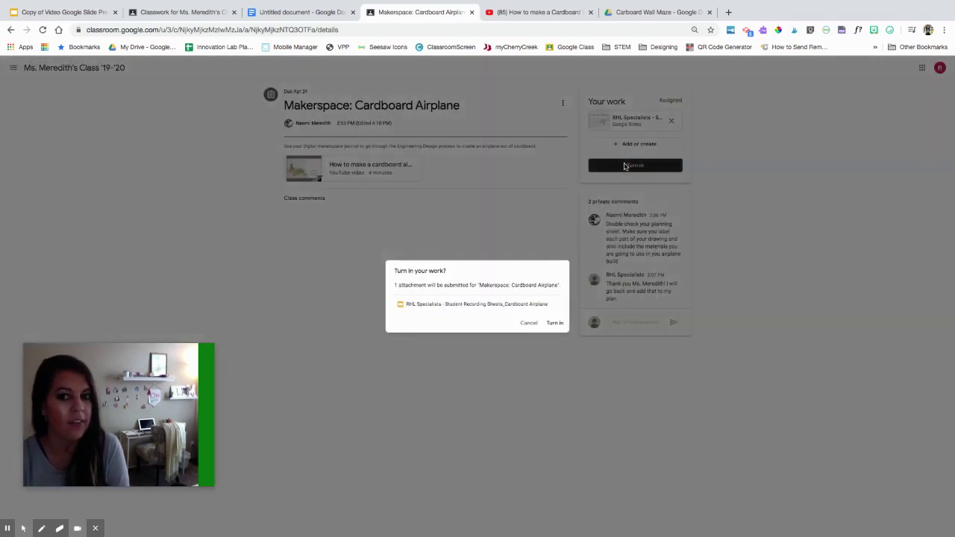
click(555, 322)
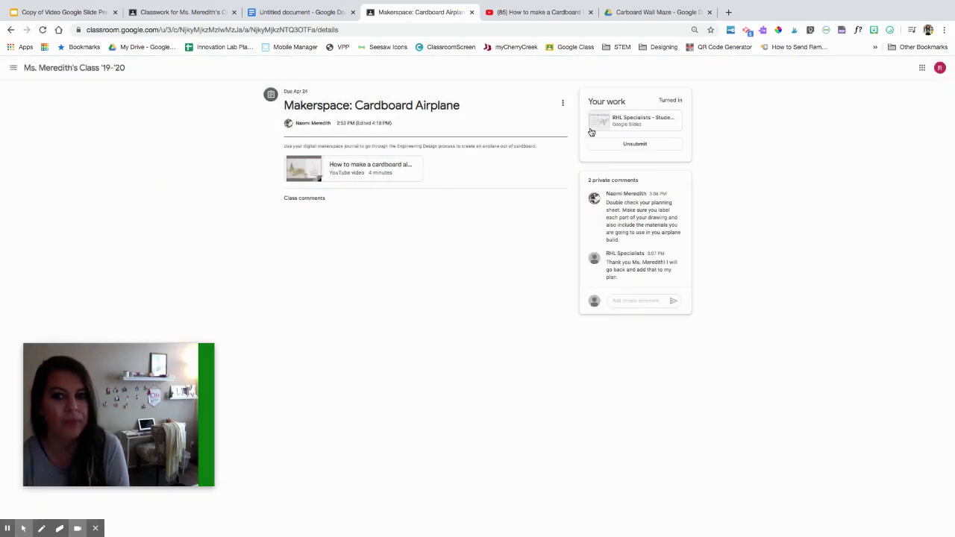
click(600, 123)
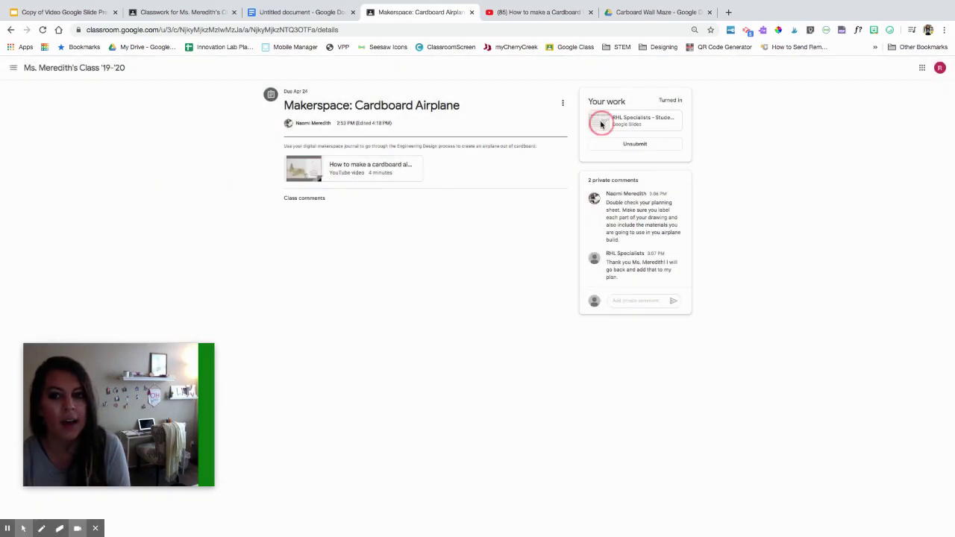